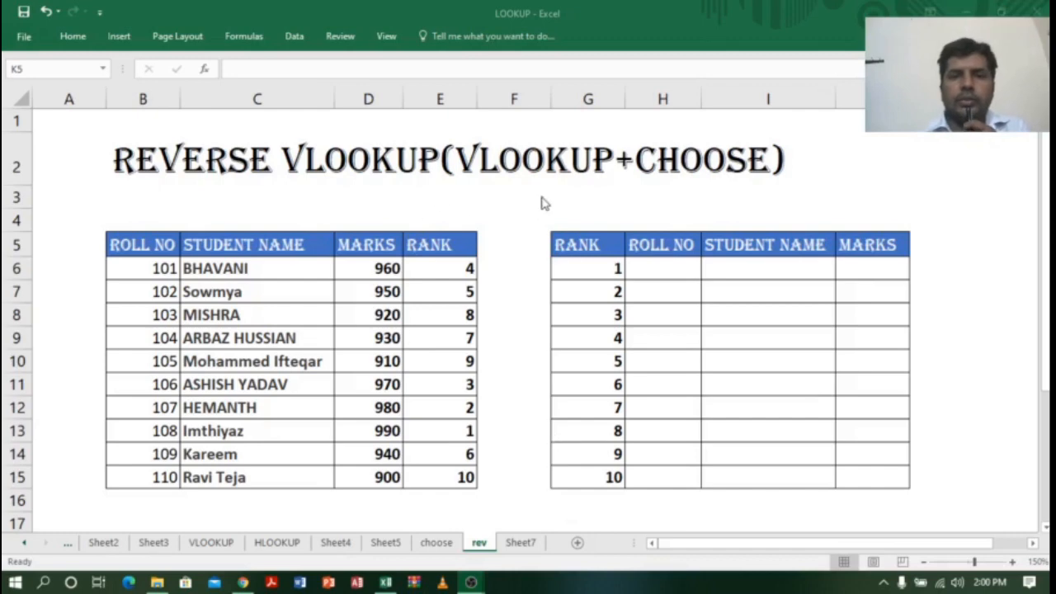
{"action": "left_click", "coordinate": [217, 159]}
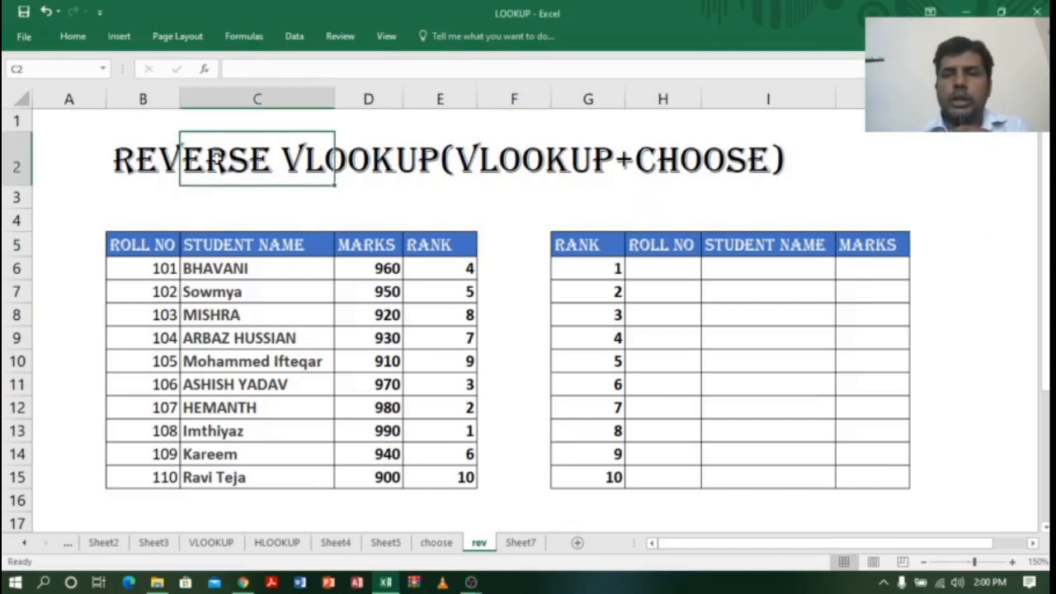
{"action": "left_click_drag", "start_coordinate": [129, 161], "coordinate": [429, 155]}
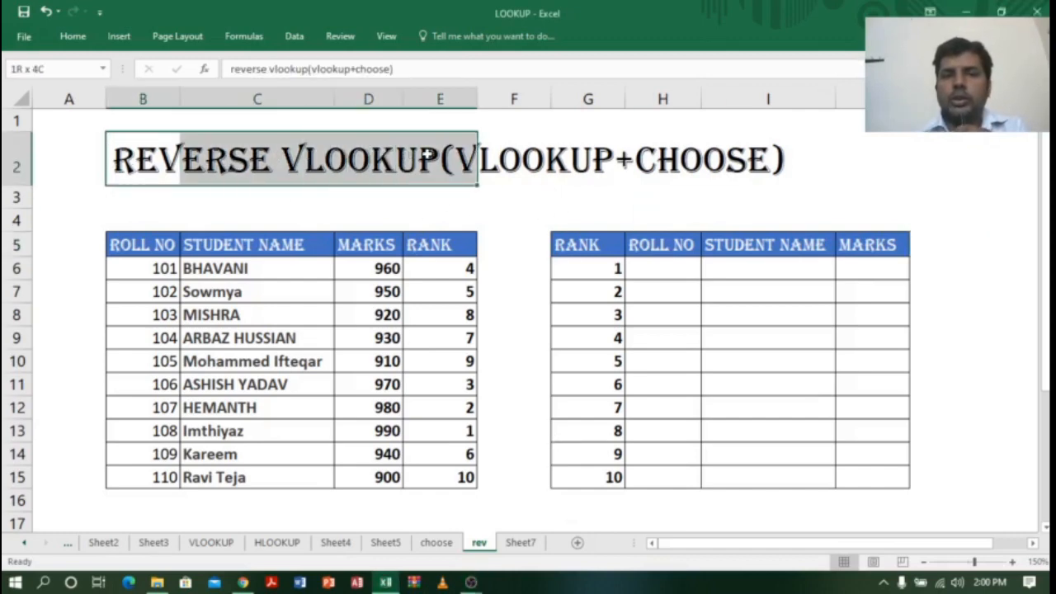
{"action": "left_click", "coordinate": [545, 212]}
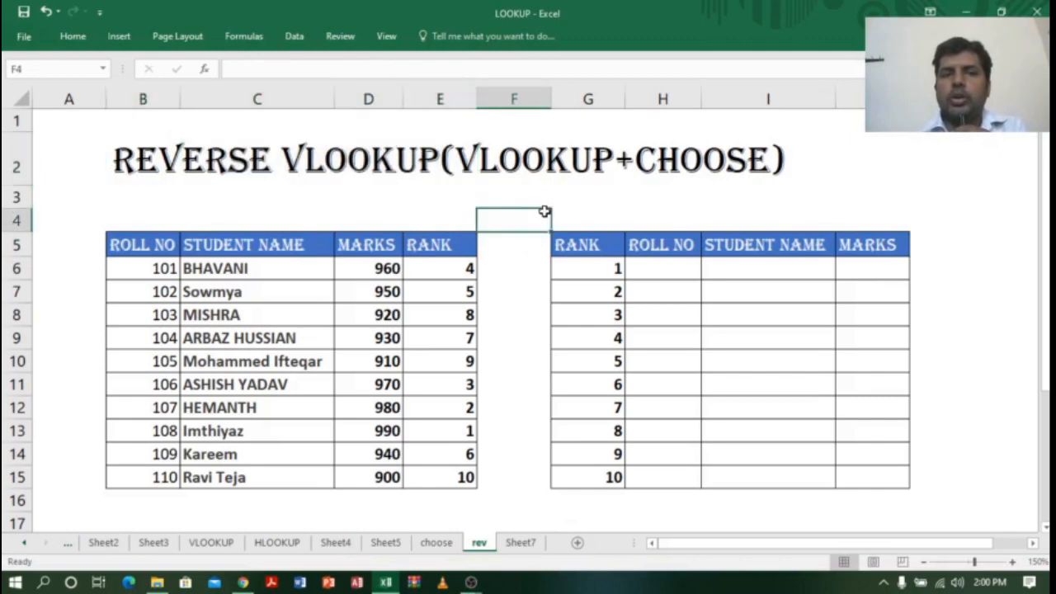
Switch to Chrome to view the YouTube channel's playlists, and return to the Excel workbook
{"action": "left_click", "coordinate": [244, 582]}
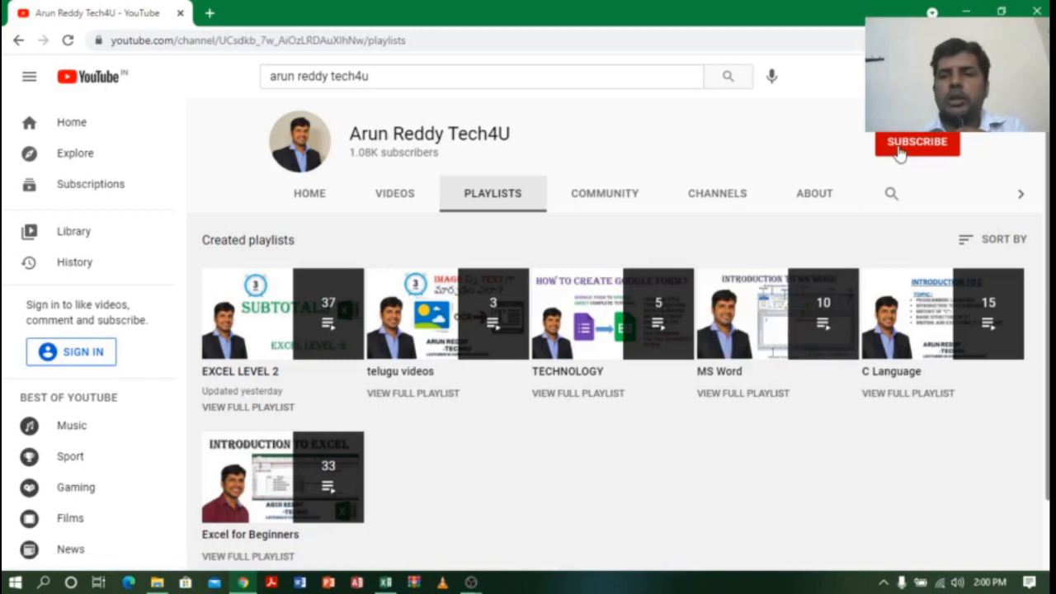
{"action": "left_click", "coordinate": [965, 12]}
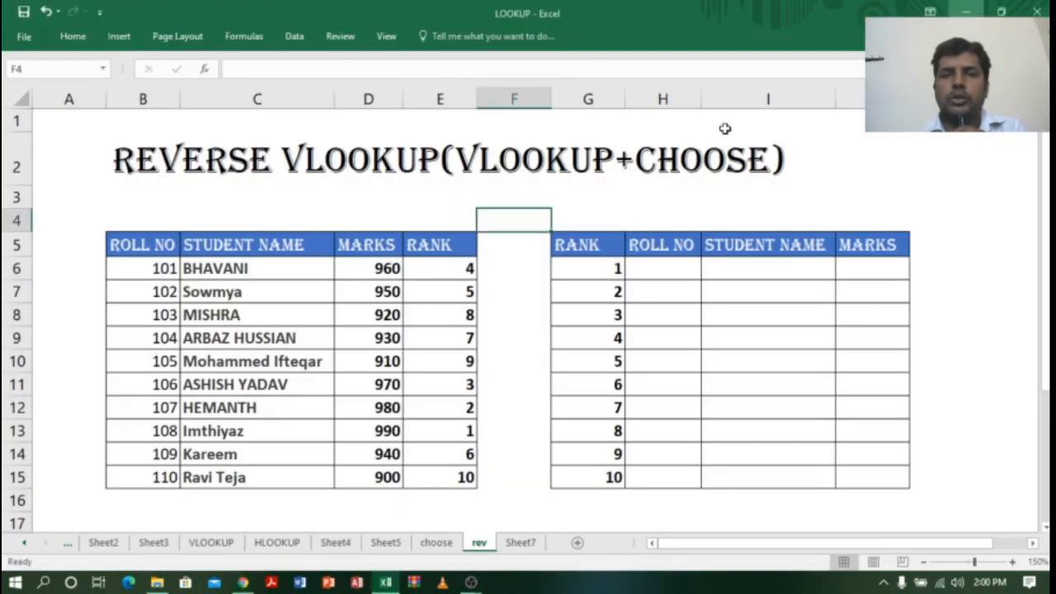
Examine the rank-based lookup table in G5:J15 and the Rank values in E6:E15 of the student table
{"action": "left_click", "coordinate": [485, 262]}
{"action": "left_click", "coordinate": [654, 373]}
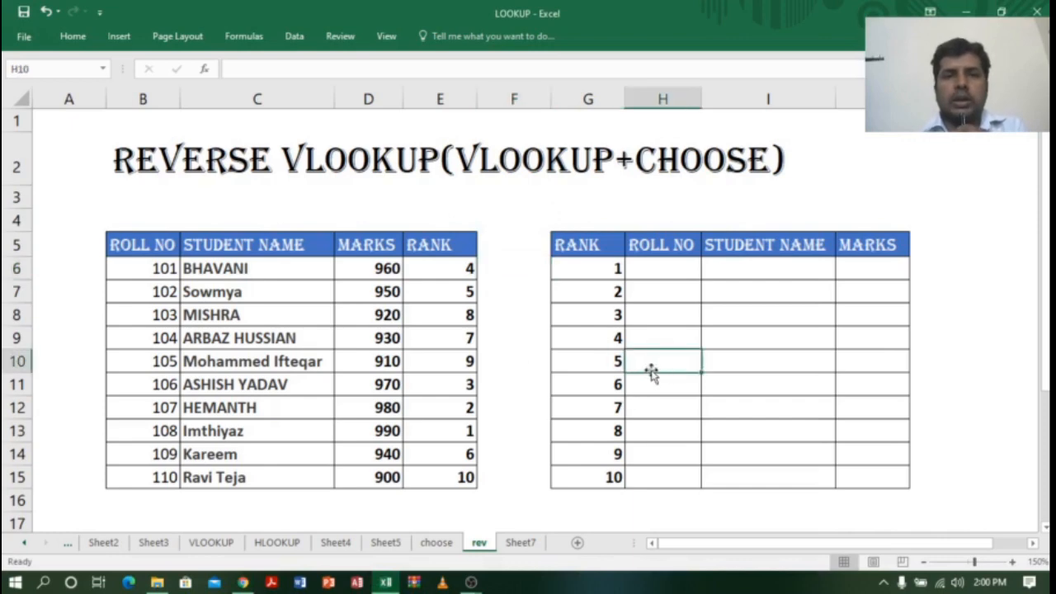
{"action": "left_click", "coordinate": [595, 243]}
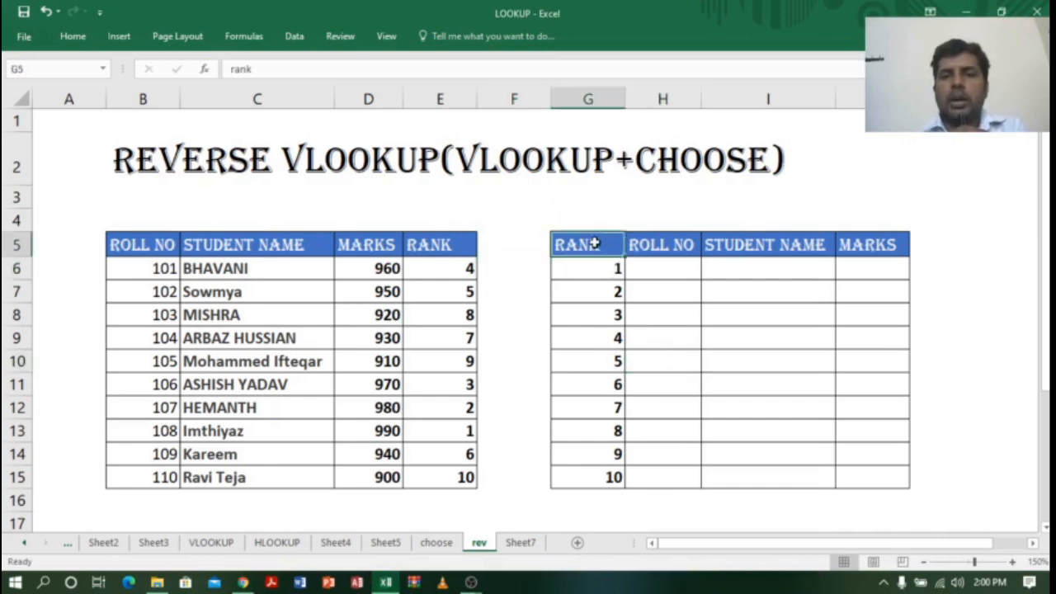
{"action": "left_click_drag", "start_coordinate": [594, 244], "coordinate": [873, 477]}
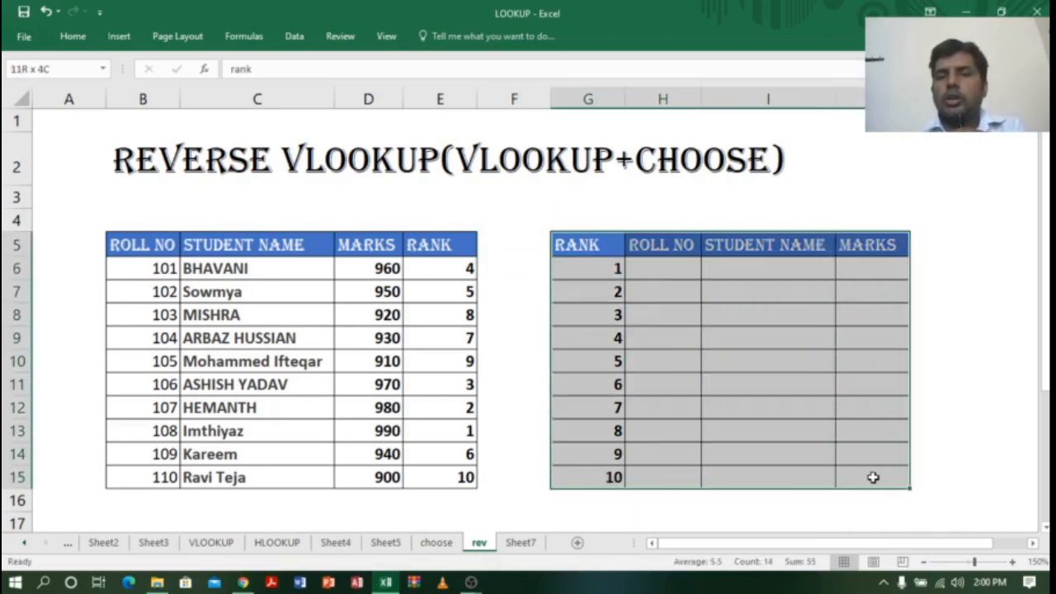
{"action": "left_click_drag", "start_coordinate": [427, 269], "coordinate": [438, 484]}
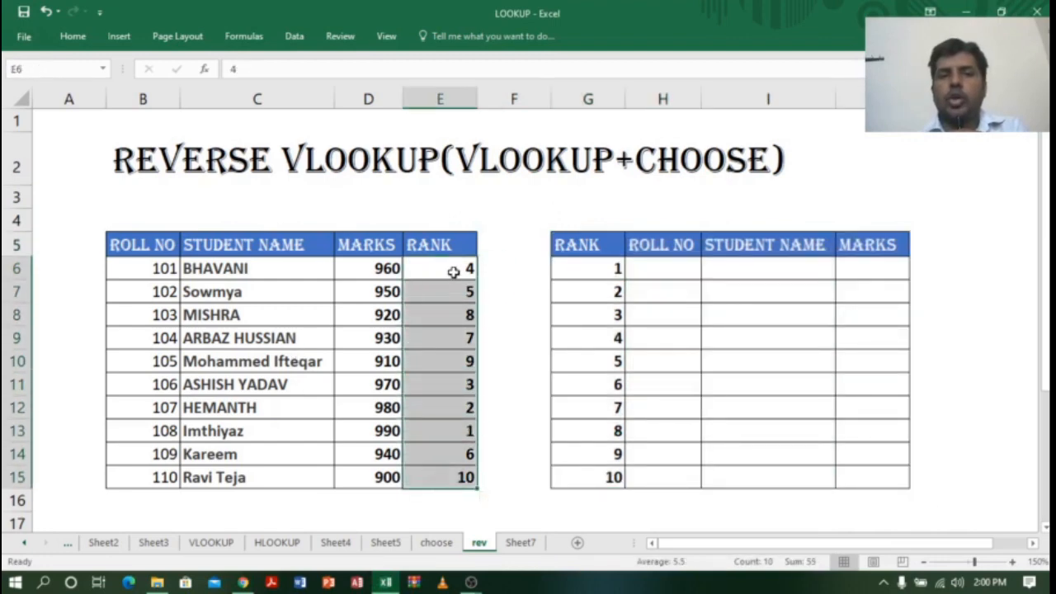
{"action": "left_click_drag", "start_coordinate": [599, 264], "coordinate": [599, 477]}
{"action": "left_click_drag", "start_coordinate": [592, 247], "coordinate": [844, 478]}
{"action": "left_click", "coordinate": [530, 203]}
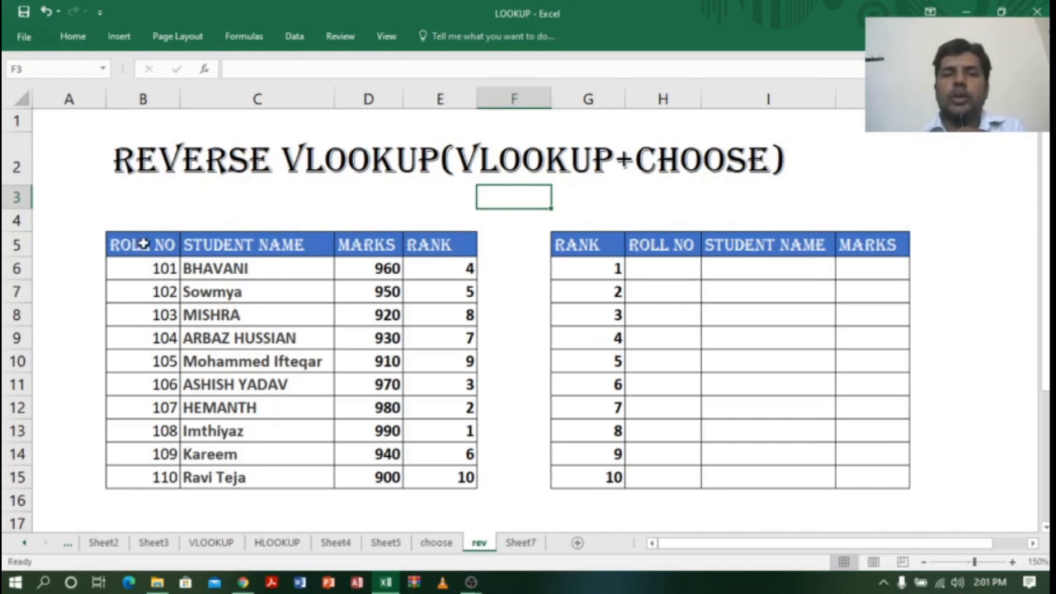
Examine the Roll No, Student Name, Marks and Rank columns of the student table, one column at a time
{"action": "left_click_drag", "start_coordinate": [143, 243], "coordinate": [160, 477]}
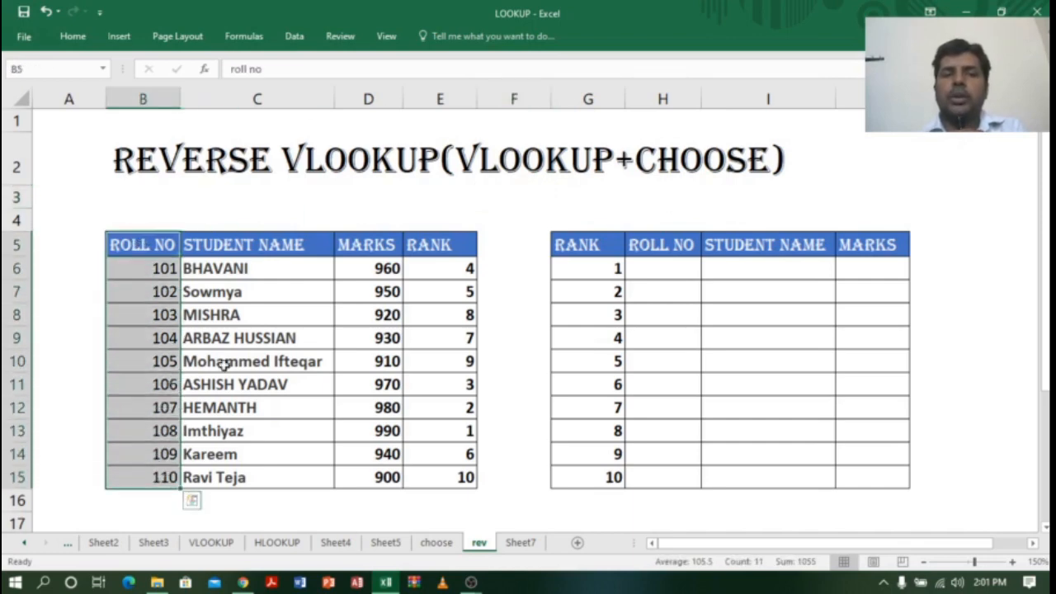
{"action": "left_click_drag", "start_coordinate": [281, 241], "coordinate": [289, 479]}
{"action": "left_click_drag", "start_coordinate": [393, 241], "coordinate": [374, 477]}
{"action": "left_click_drag", "start_coordinate": [454, 244], "coordinate": [448, 483]}
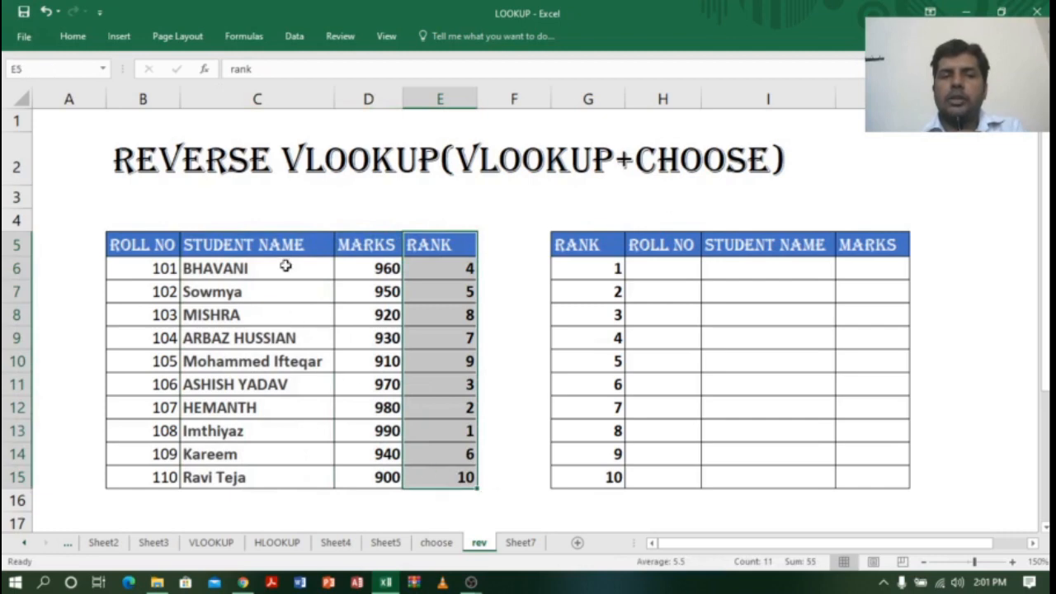
{"action": "left_click_drag", "start_coordinate": [292, 243], "coordinate": [271, 476]}
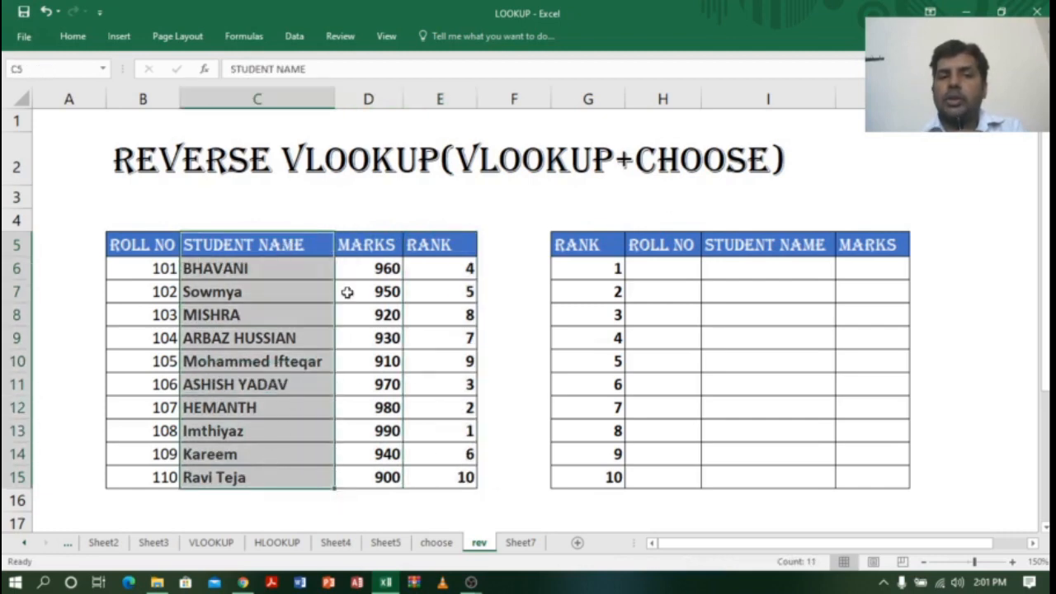
{"action": "left_click_drag", "start_coordinate": [359, 246], "coordinate": [371, 488]}
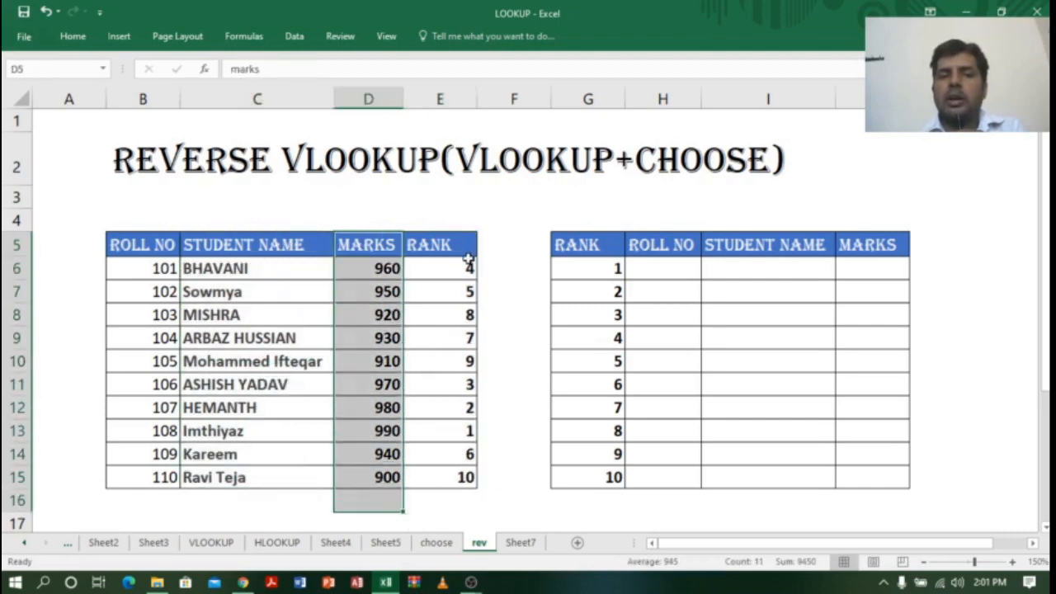
{"action": "left_click_drag", "start_coordinate": [462, 245], "coordinate": [458, 467]}
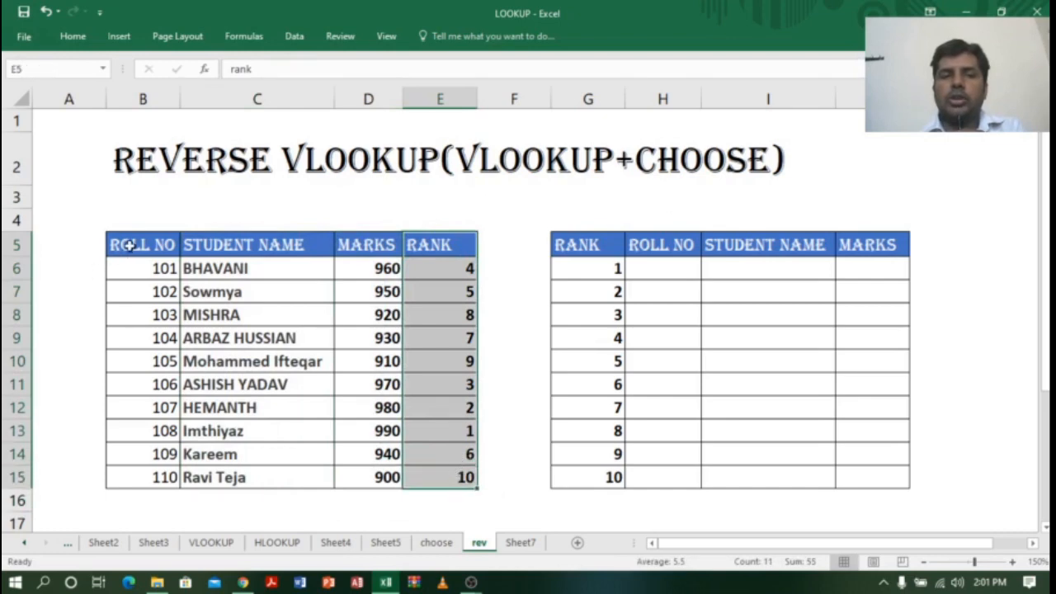
{"action": "left_click_drag", "start_coordinate": [132, 243], "coordinate": [150, 476]}
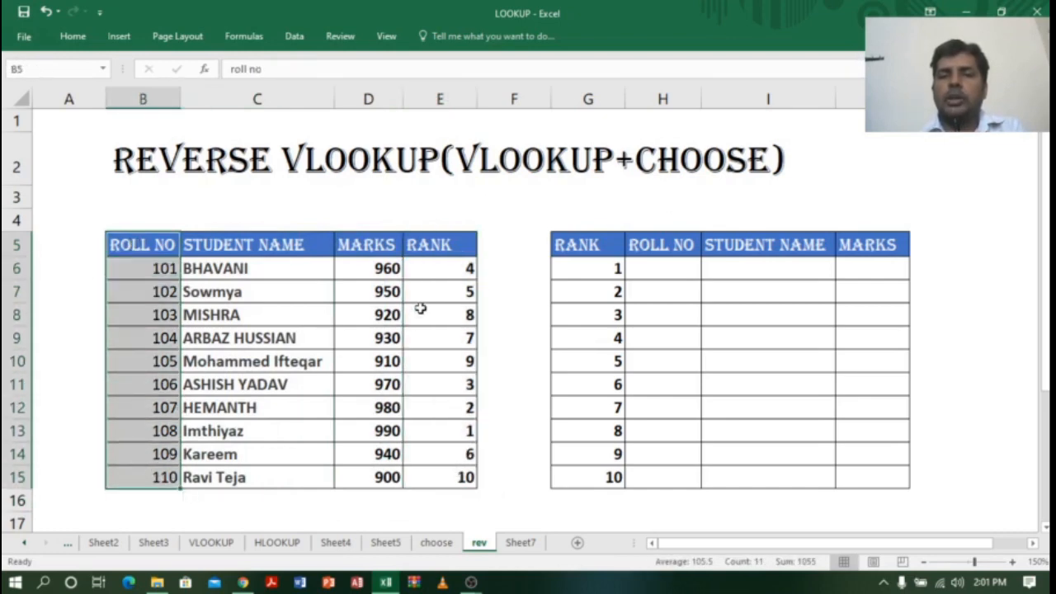
Review the VLOOKUP+CHOOSE title, the Rank column of the student table and the first empty Roll No cell
{"action": "left_click", "coordinate": [306, 299]}
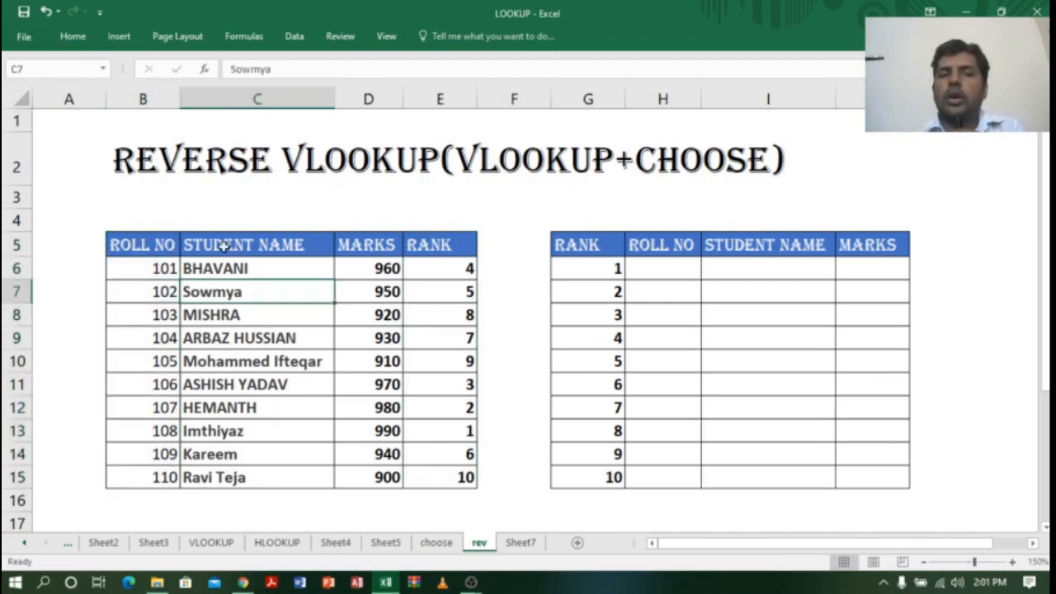
{"action": "left_click", "coordinate": [533, 157]}
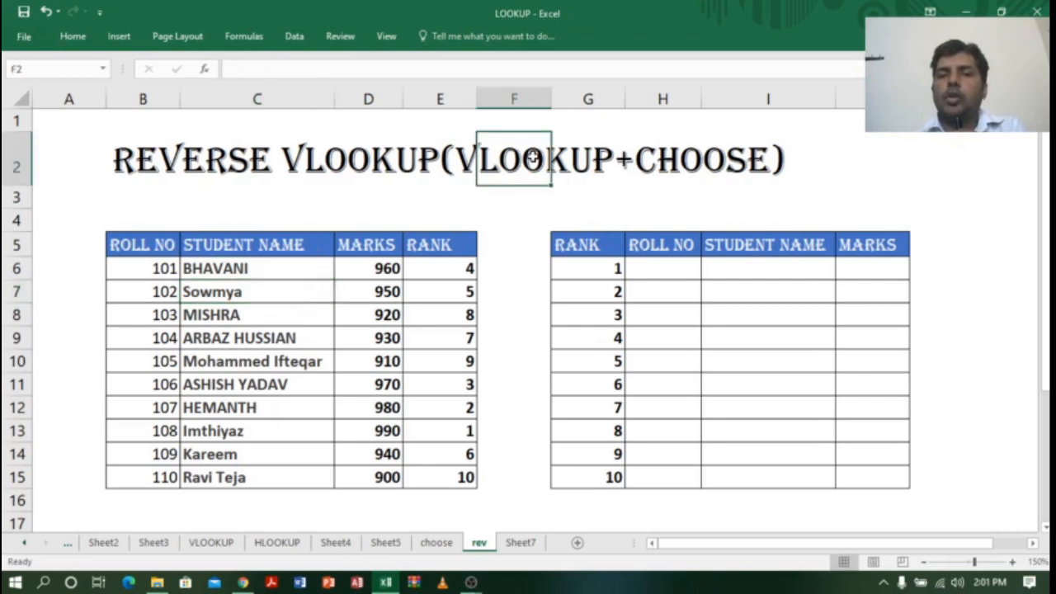
{"action": "left_click", "coordinate": [716, 158]}
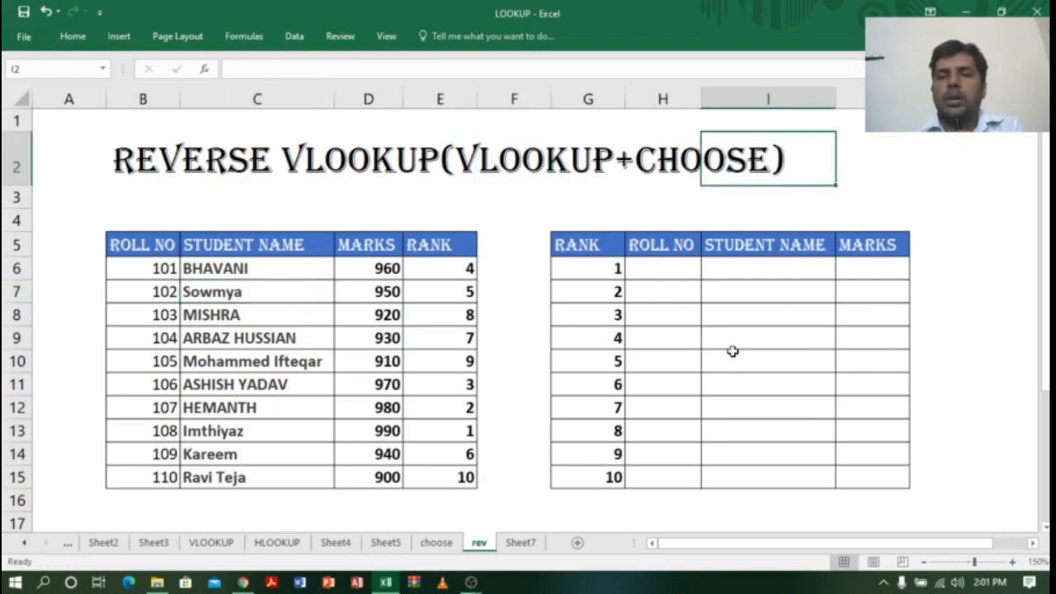
{"action": "left_click", "coordinate": [664, 267]}
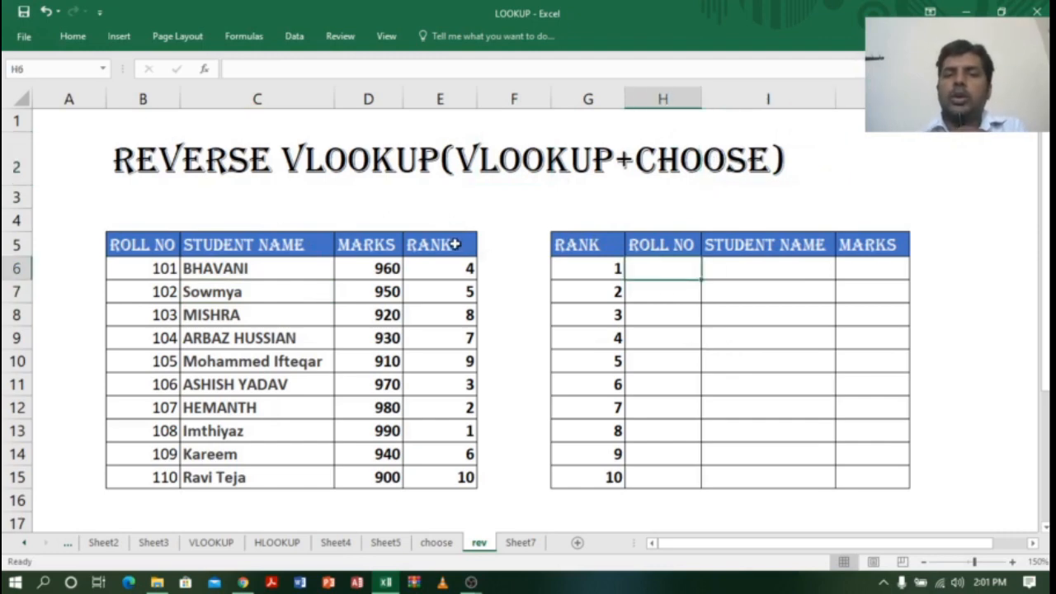
{"action": "left_click_drag", "start_coordinate": [455, 245], "coordinate": [459, 477]}
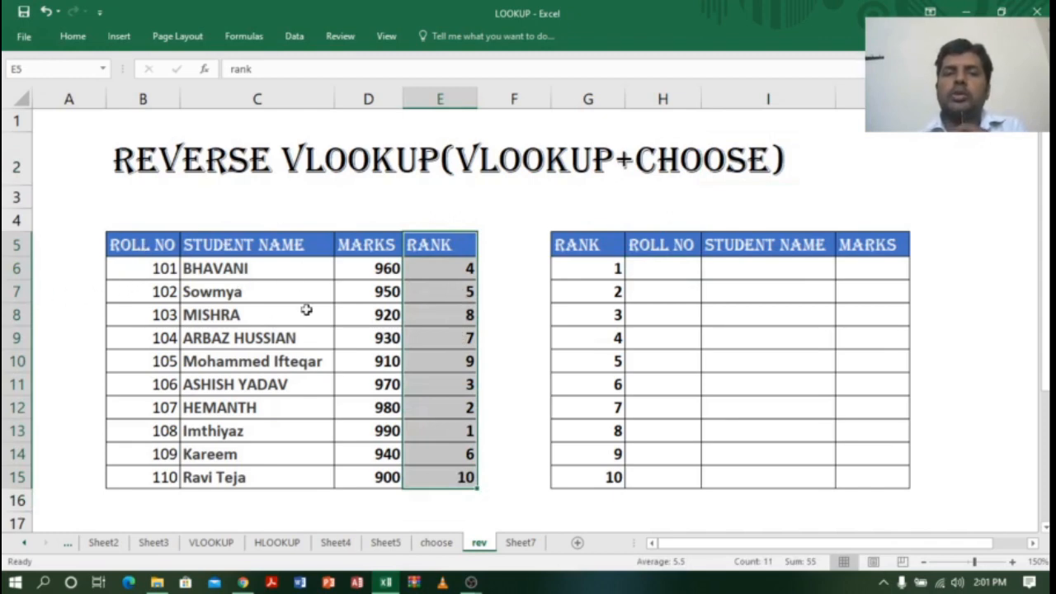
{"action": "left_click", "coordinate": [653, 269]}
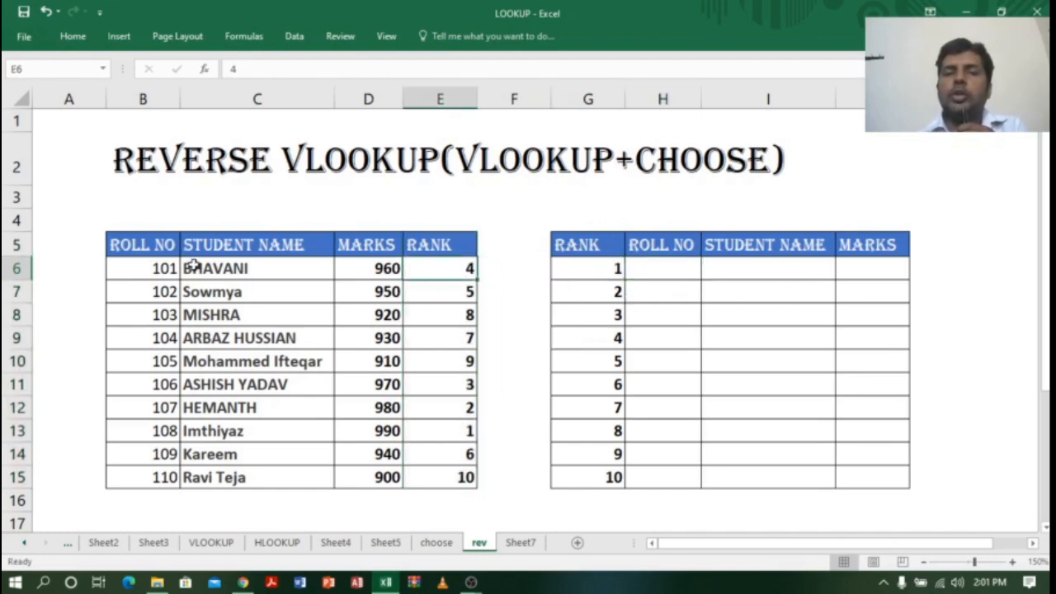
{"action": "key", "text": "Left"}
{"action": "left_click", "coordinate": [574, 158]}
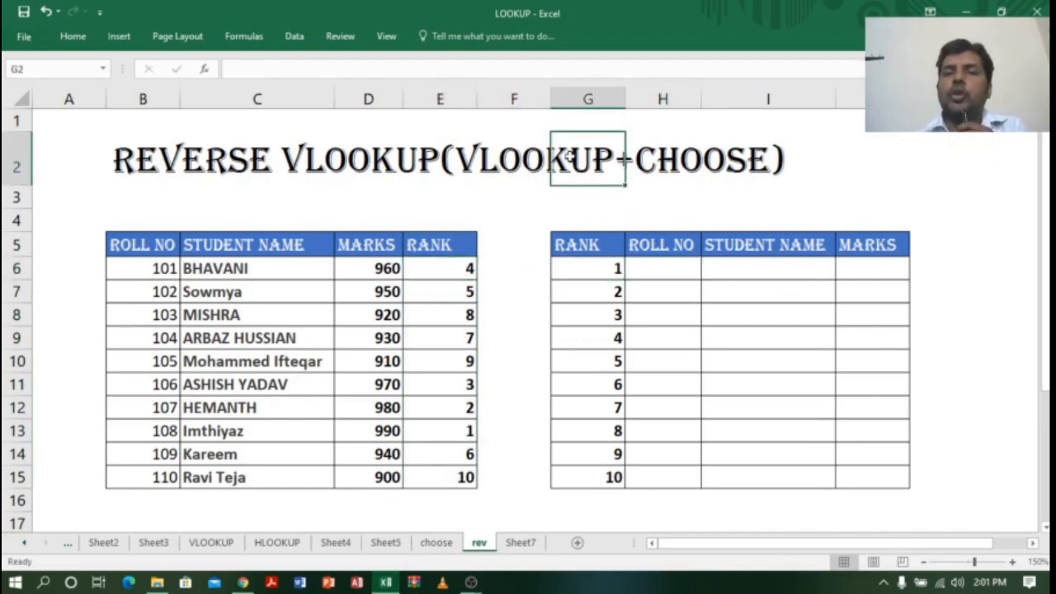
{"action": "left_click", "coordinate": [700, 161]}
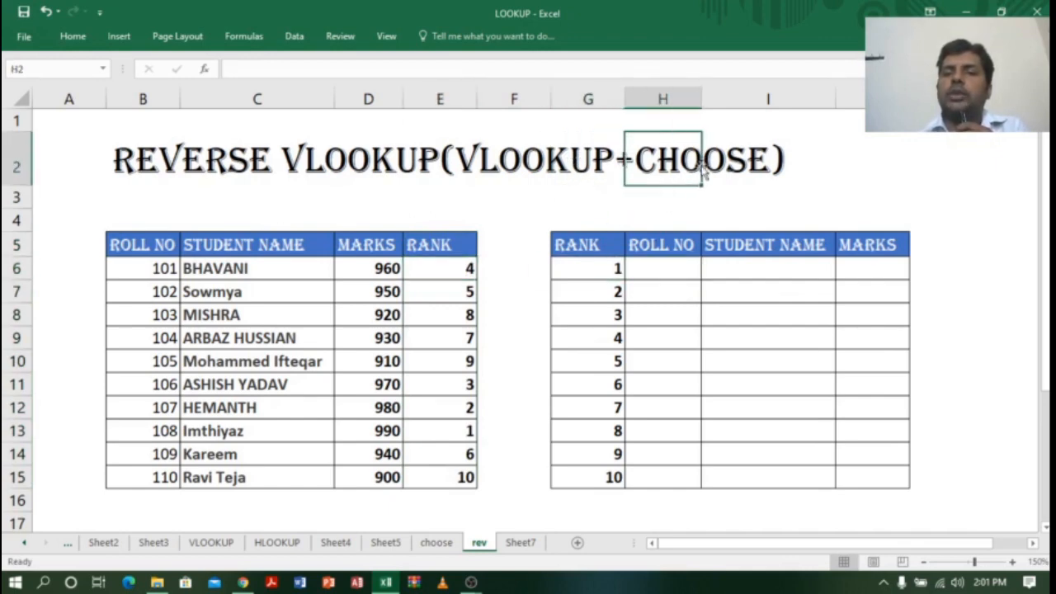
Start a VLOOKUP formula in H6 with the rank in G6 as the lookup value
{"action": "left_click", "coordinate": [680, 269]}
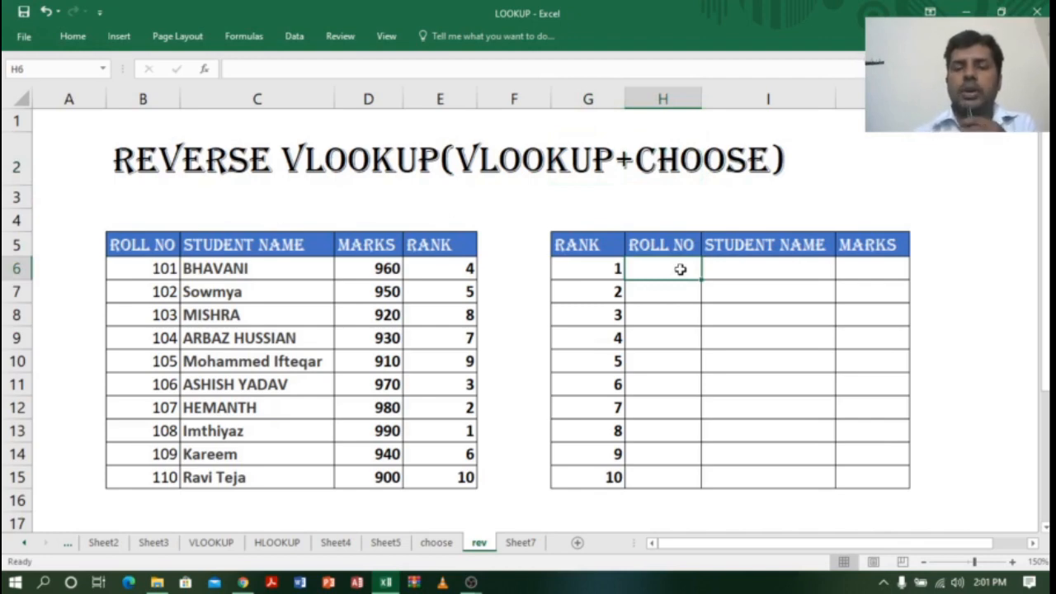
{"action": "type", "text": "=vl"}
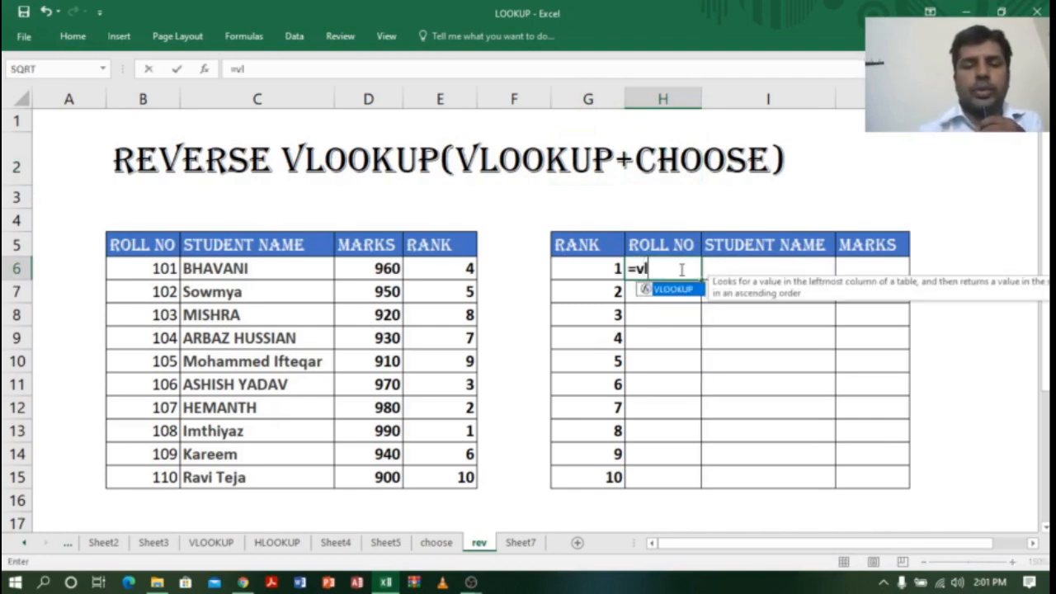
{"action": "key", "text": "Tab"}
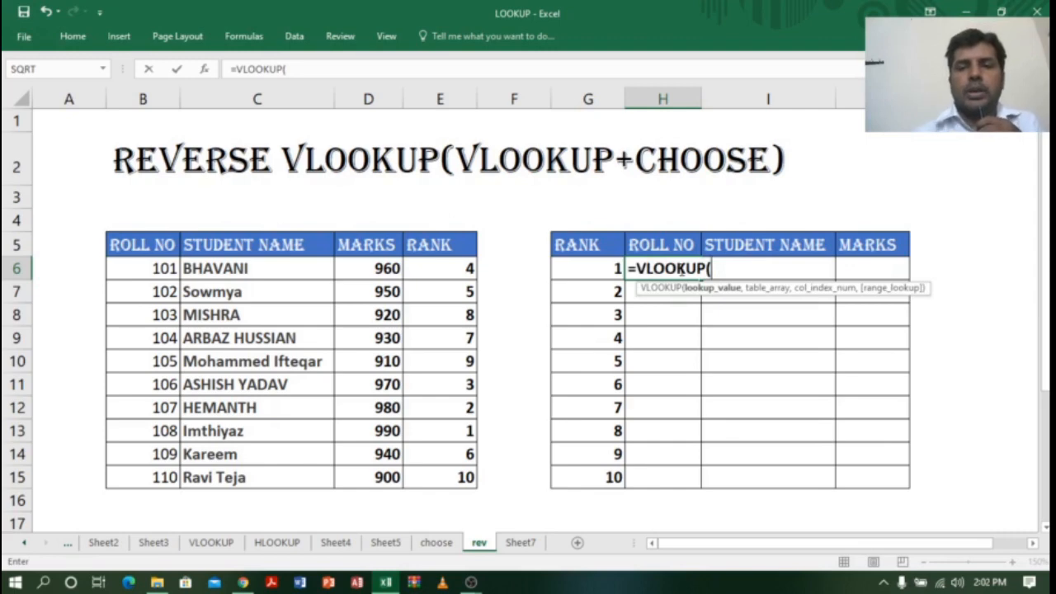
{"action": "left_click", "coordinate": [595, 263]}
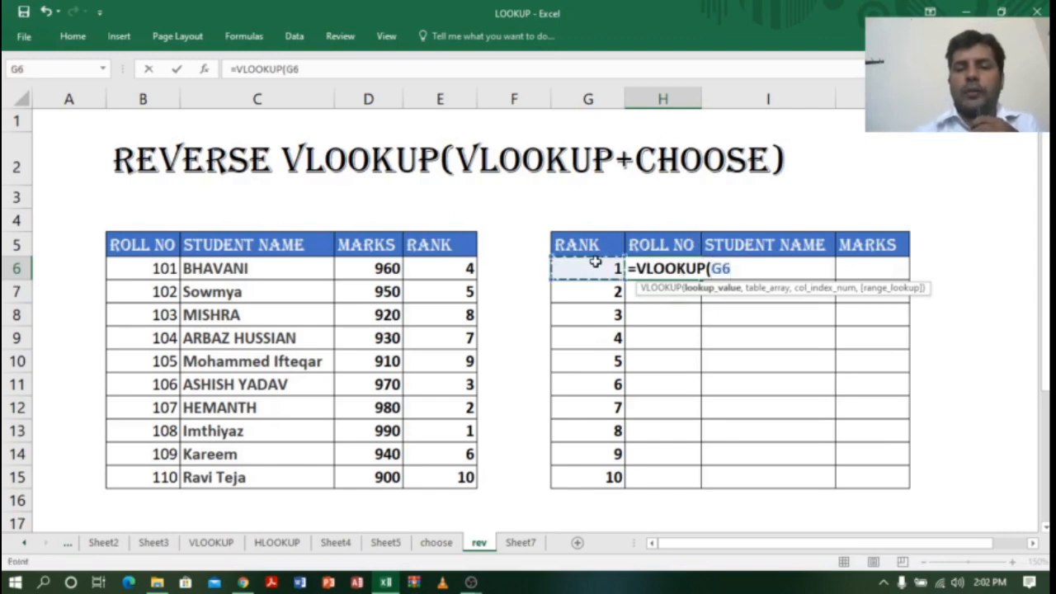
Add CHOOSE({1,2},E6:E15,B6:B15) as the table array of the VLOOKUP formula in H6, pairing the Rank and Roll No columns
{"action": "type", "text": ",choose"}
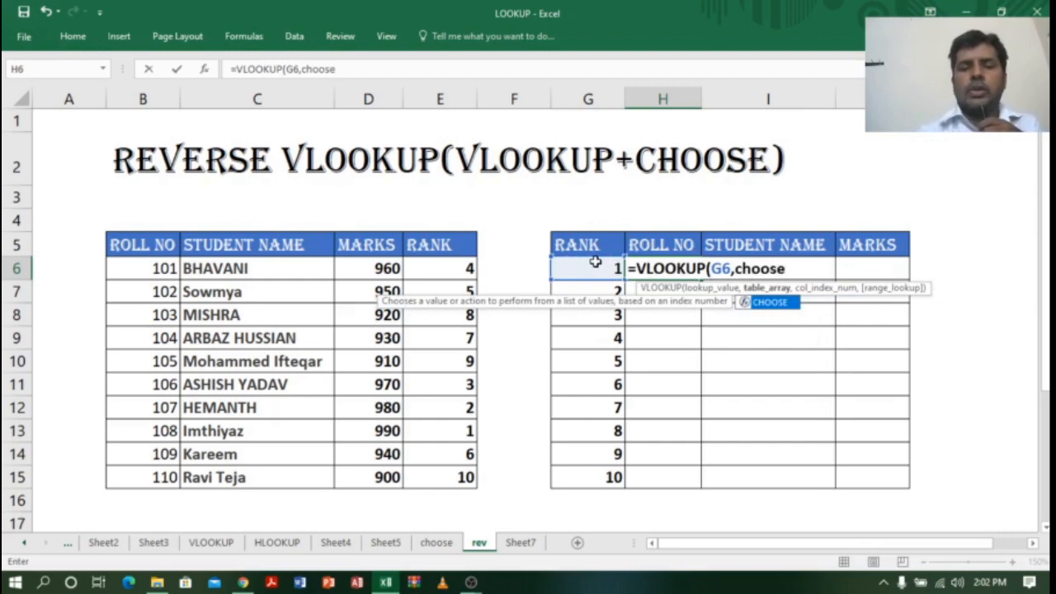
{"action": "type", "text": "({1,"}
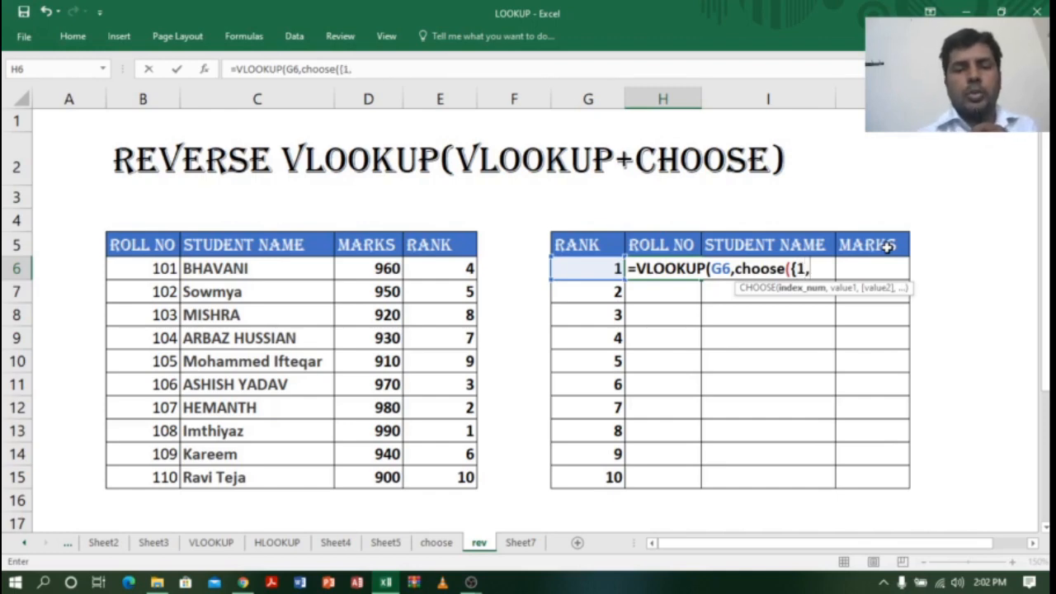
{"action": "type", "text": "2"}
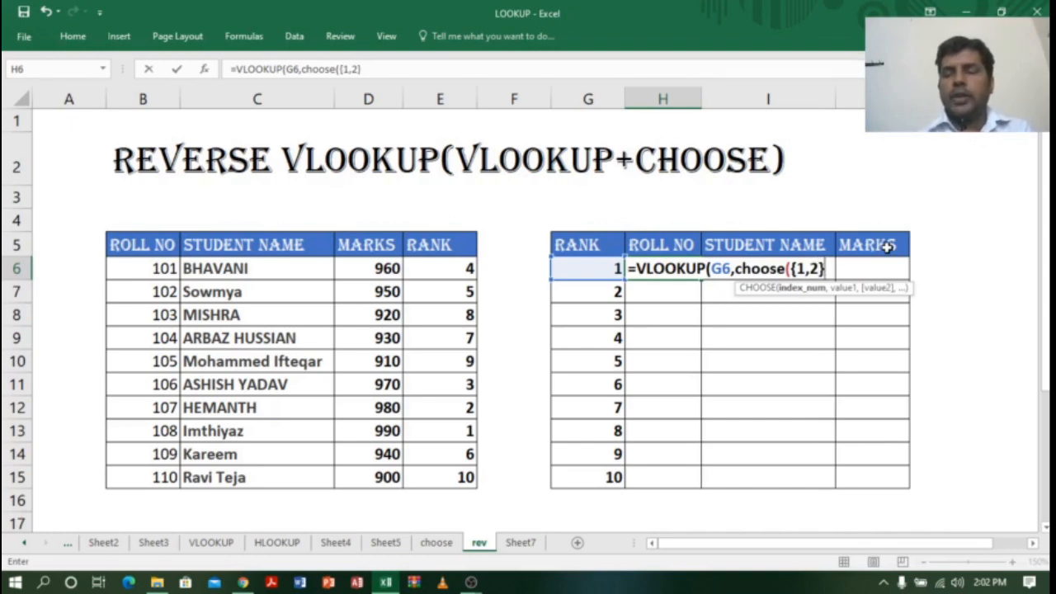
{"action": "type", "text": ","}
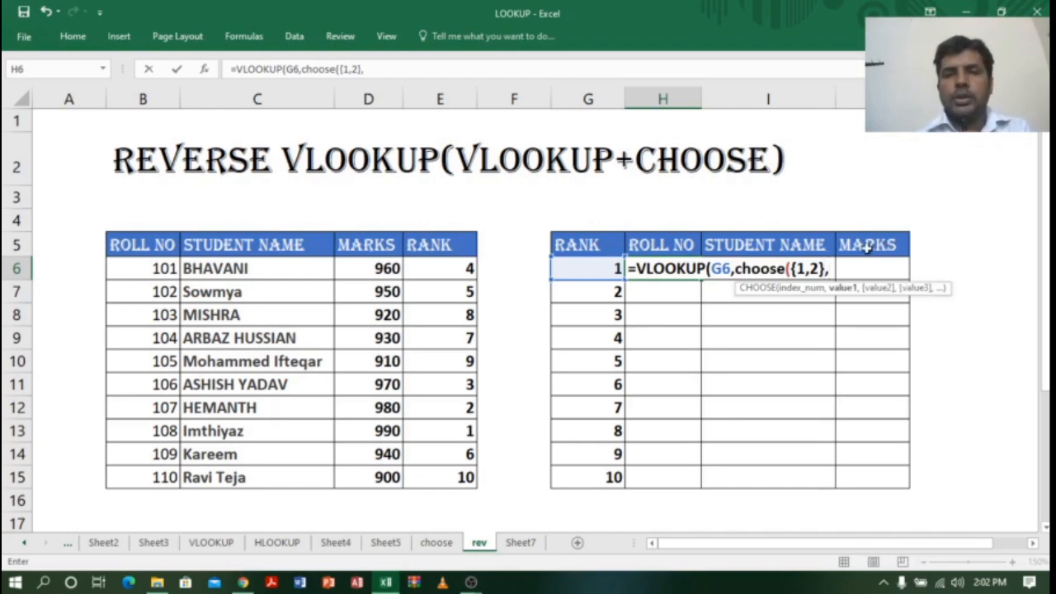
{"action": "left_click_drag", "start_coordinate": [438, 272], "coordinate": [465, 476]}
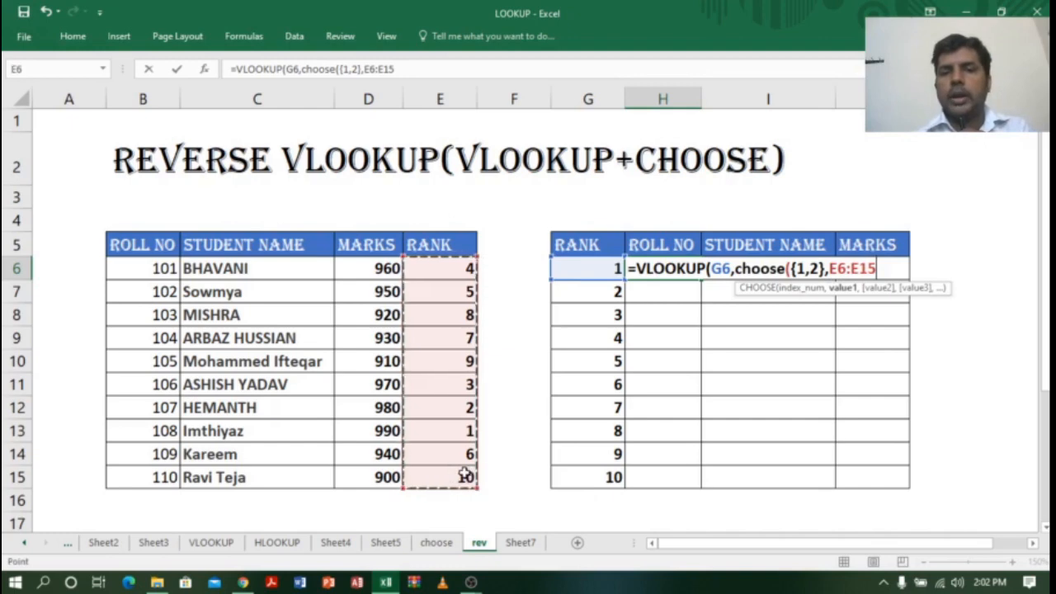
{"action": "type", "text": ","}
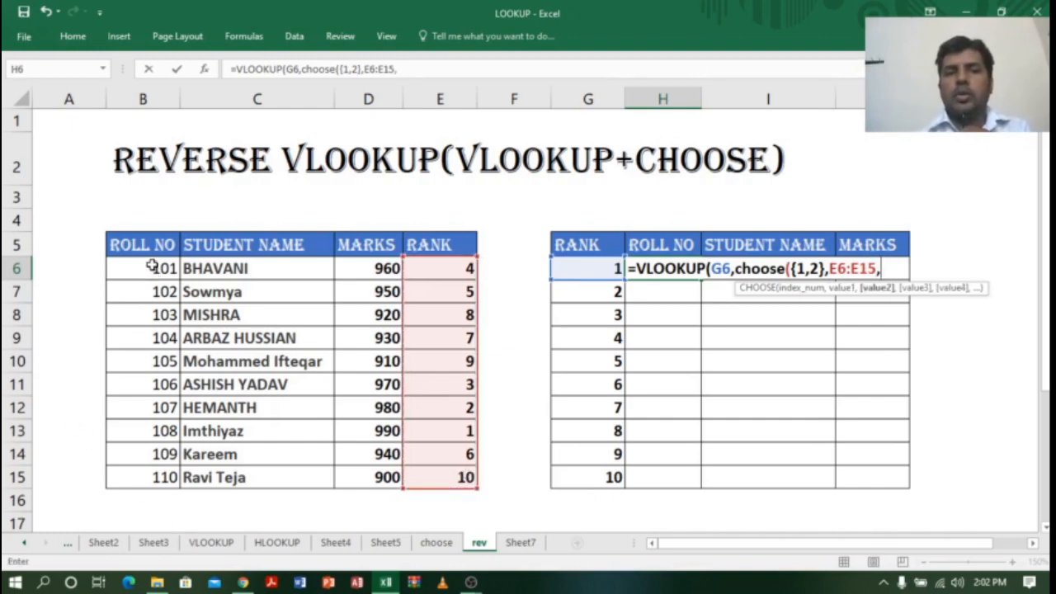
{"action": "left_click_drag", "start_coordinate": [151, 265], "coordinate": [152, 480]}
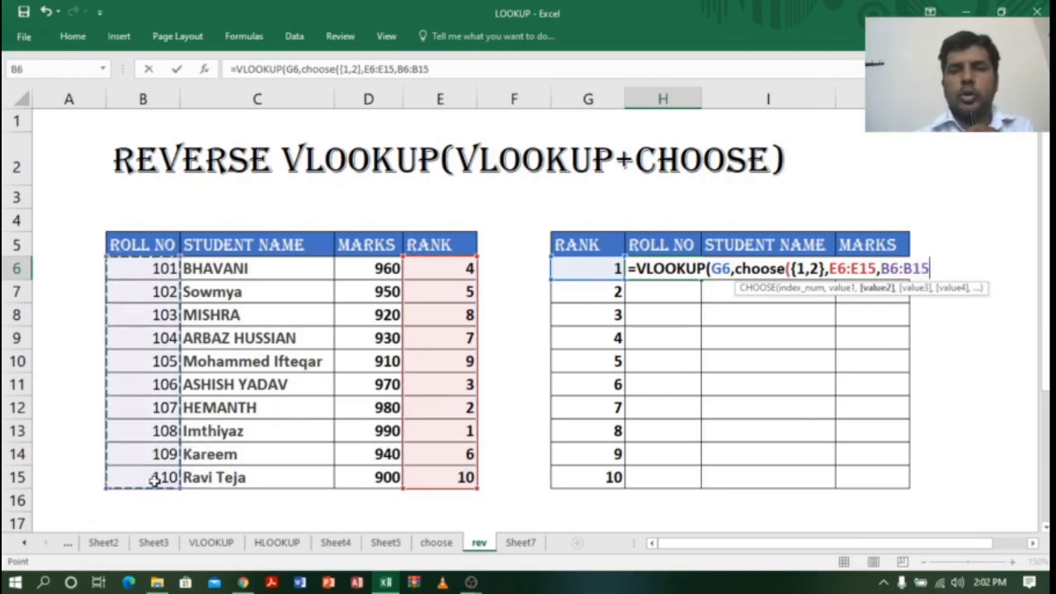
{"action": "type", "text": ")"}
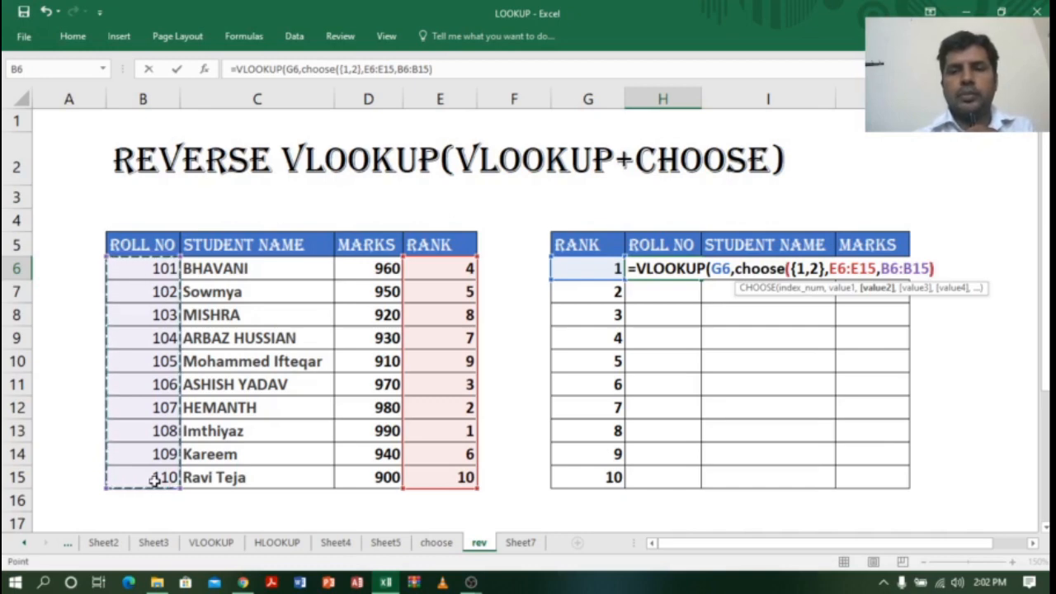
Complete the H6 formula with column index 2 and exact match 0, and enter it
{"action": "type", "text": ","}
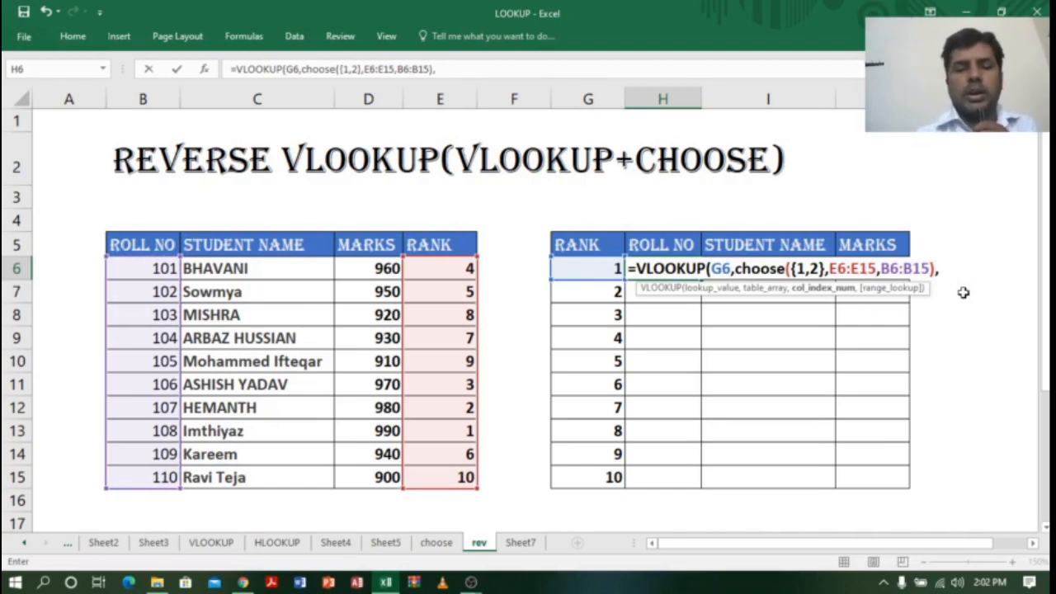
{"action": "type", "text": "2"}
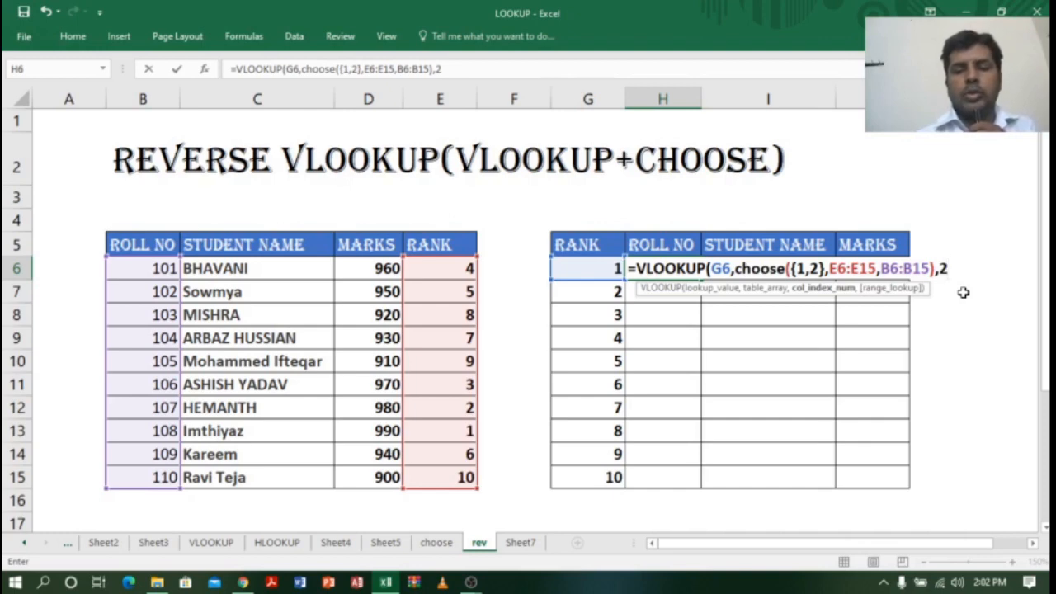
{"action": "type", "text": ","}
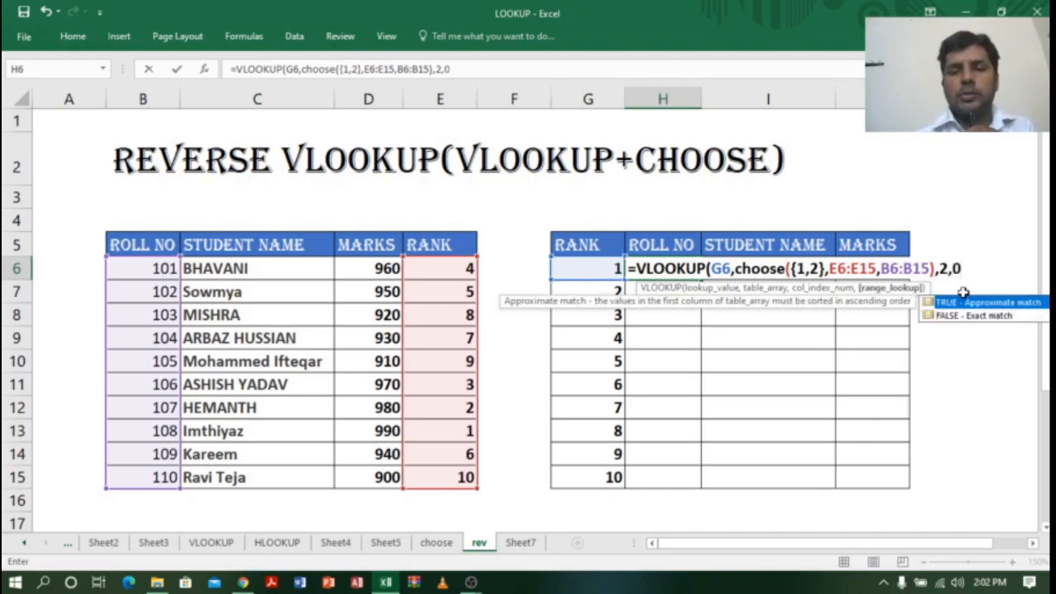
{"action": "type", "text": "0)"}
{"action": "key", "text": "Return"}
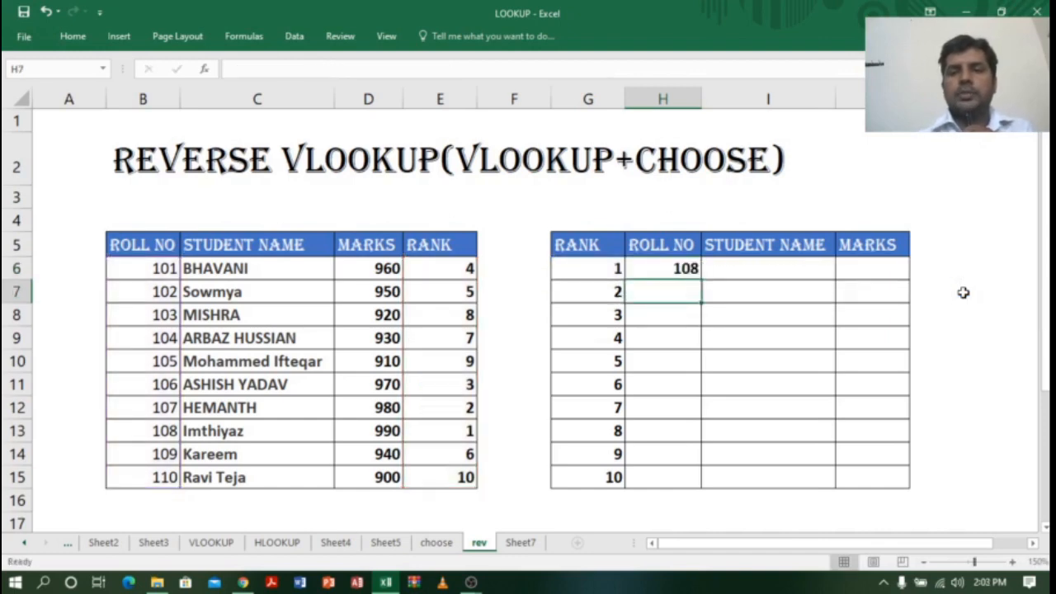
Compare the roll number returned in H6 with the rank 1 row of the student table
{"action": "left_click", "coordinate": [665, 266]}
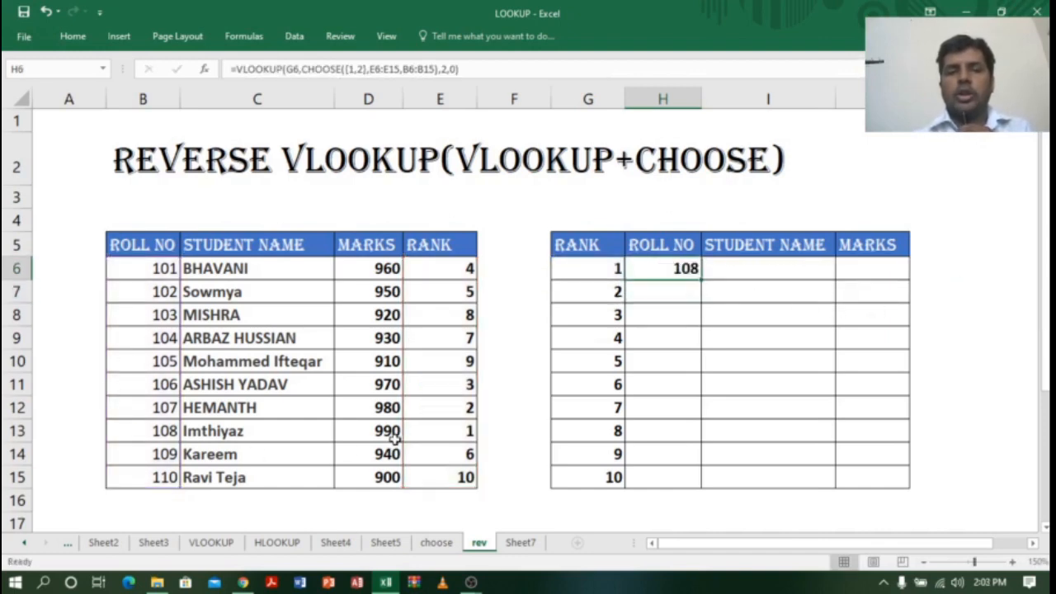
{"action": "left_click", "coordinate": [153, 433]}
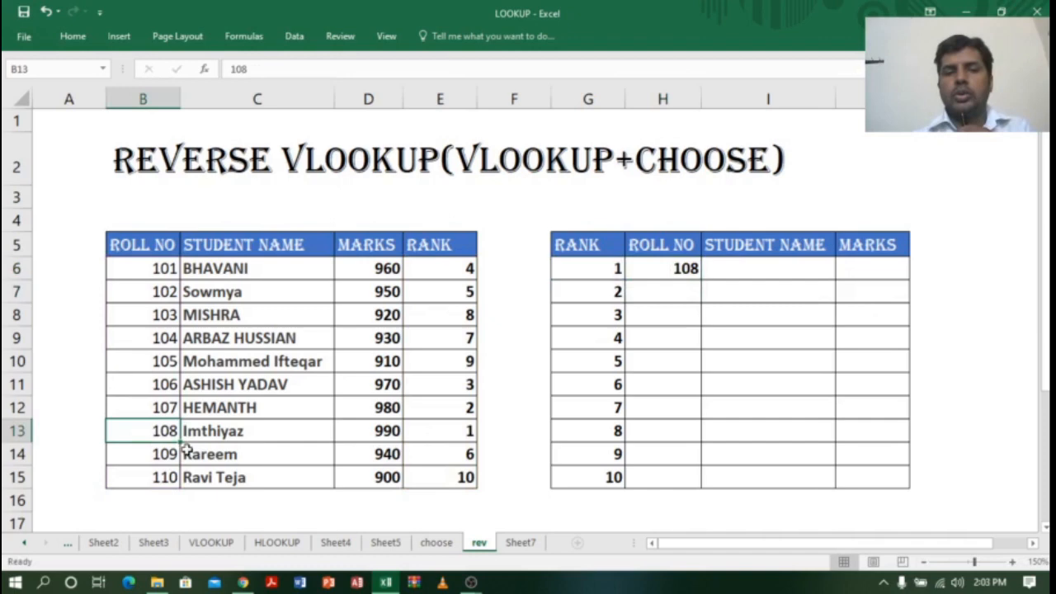
{"action": "left_click", "coordinate": [450, 433]}
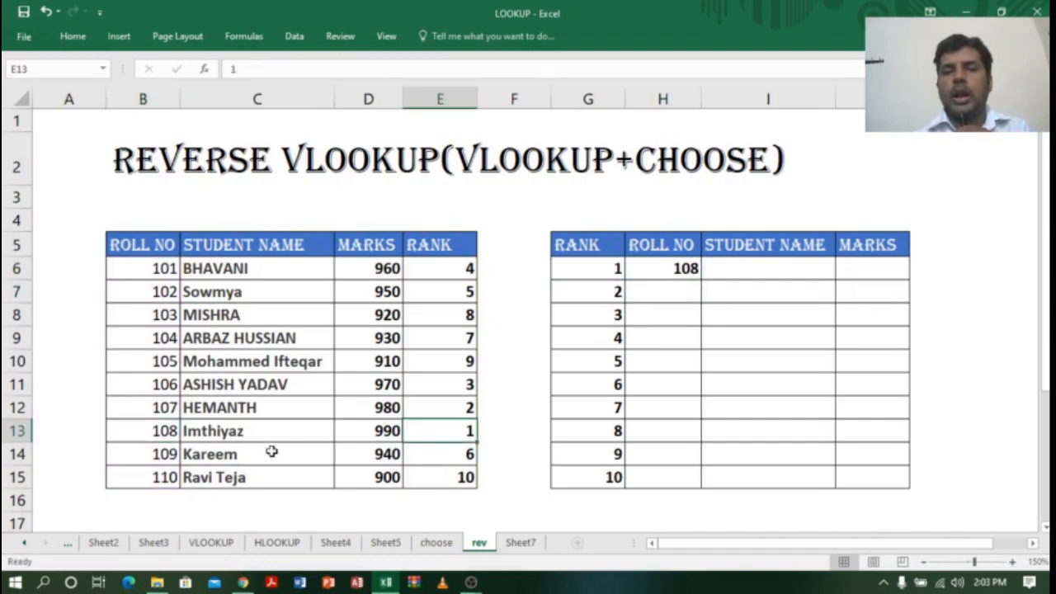
{"action": "left_click", "coordinate": [162, 435]}
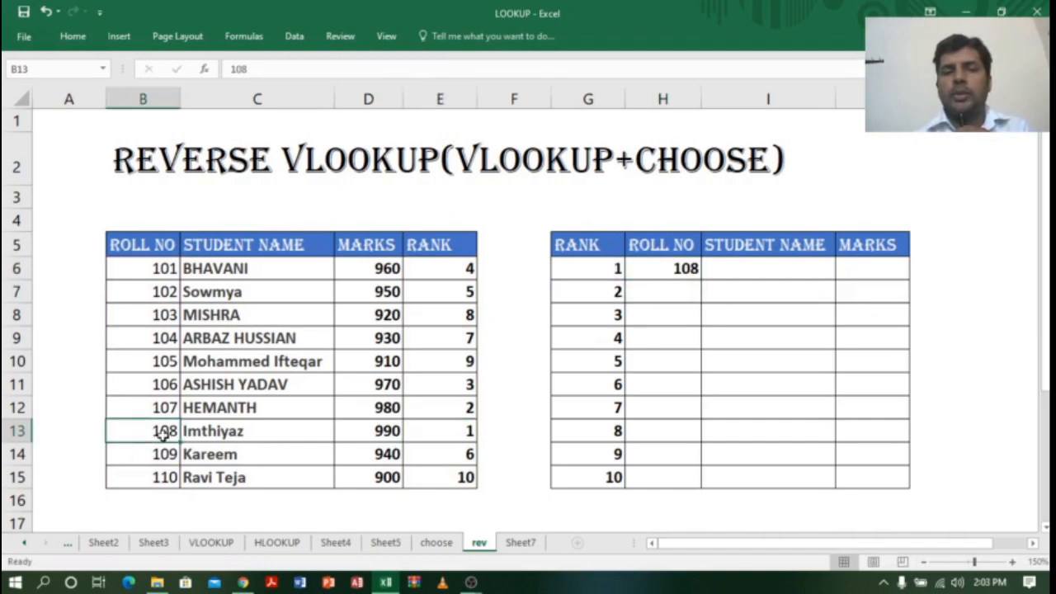
Make the ranges absolute in H6 as $E$6:$E$15 and $B$6:$B$15, and fill the formula down to H15
{"action": "left_click", "coordinate": [670, 269]}
{"action": "double_click", "coordinate": [670, 269]}
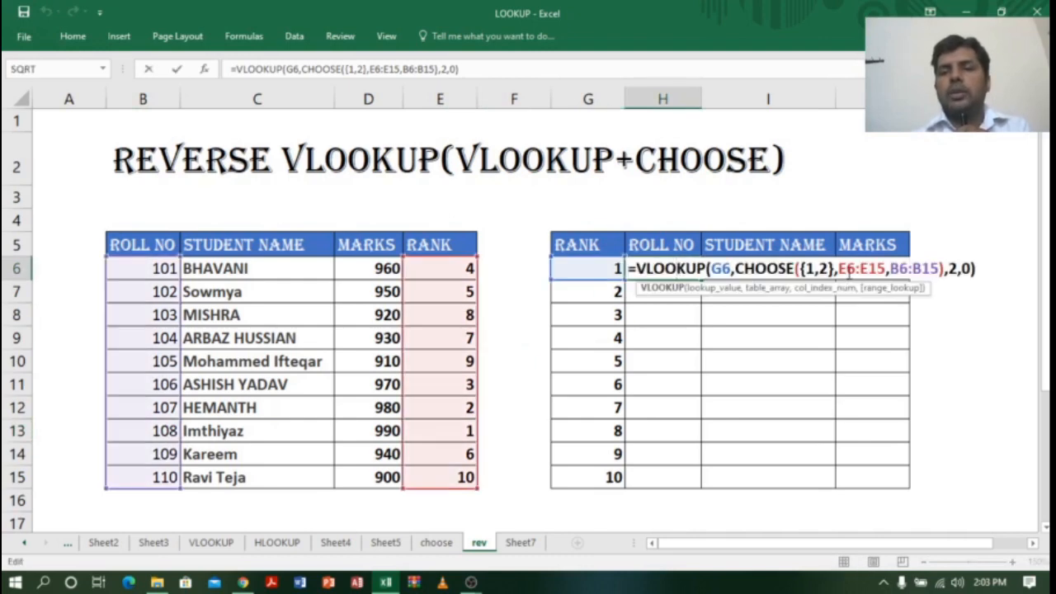
{"action": "left_click_drag", "start_coordinate": [839, 268], "coordinate": [941, 267]}
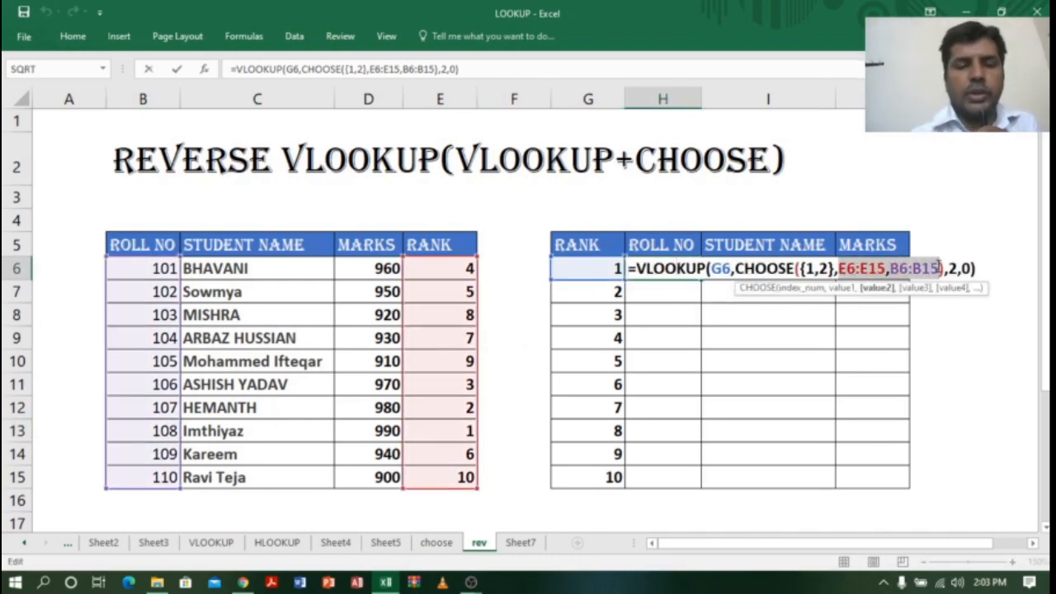
{"action": "key", "text": "F4"}
{"action": "key", "text": "Return"}
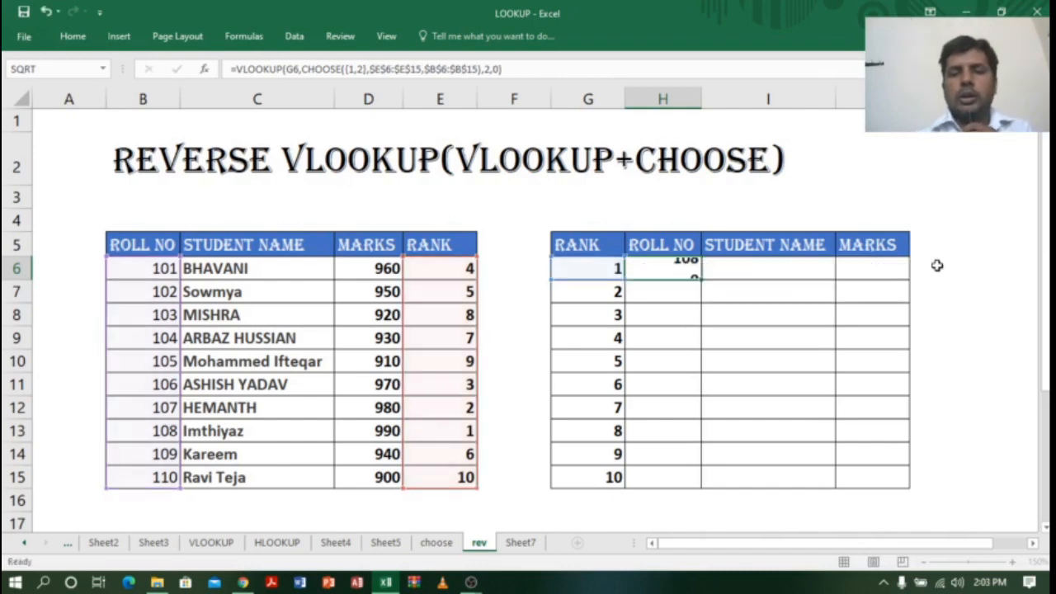
{"action": "left_click", "coordinate": [685, 269]}
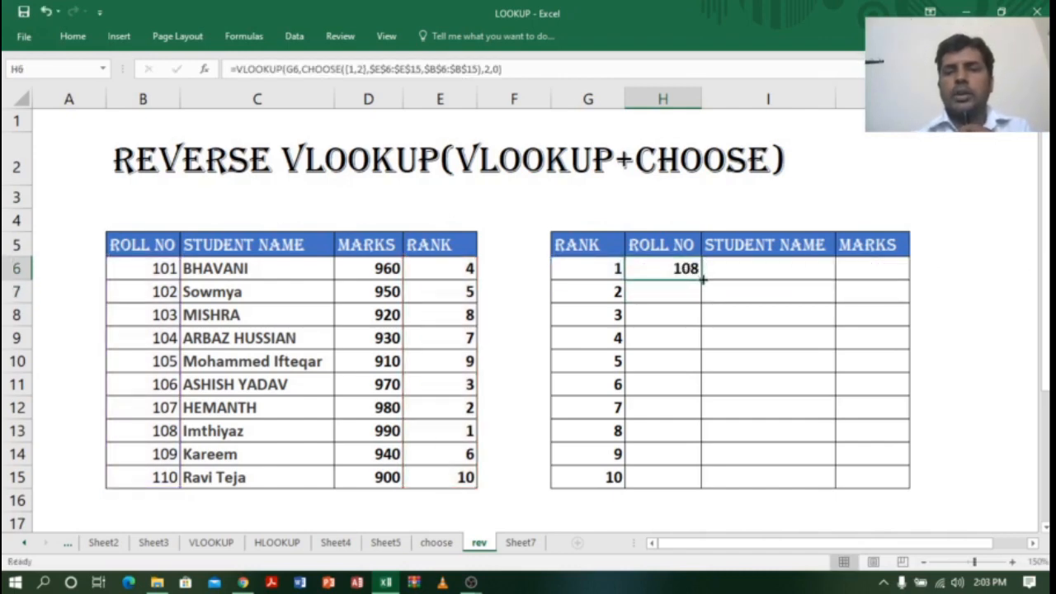
{"action": "left_click_drag", "start_coordinate": [700, 281], "coordinate": [692, 480]}
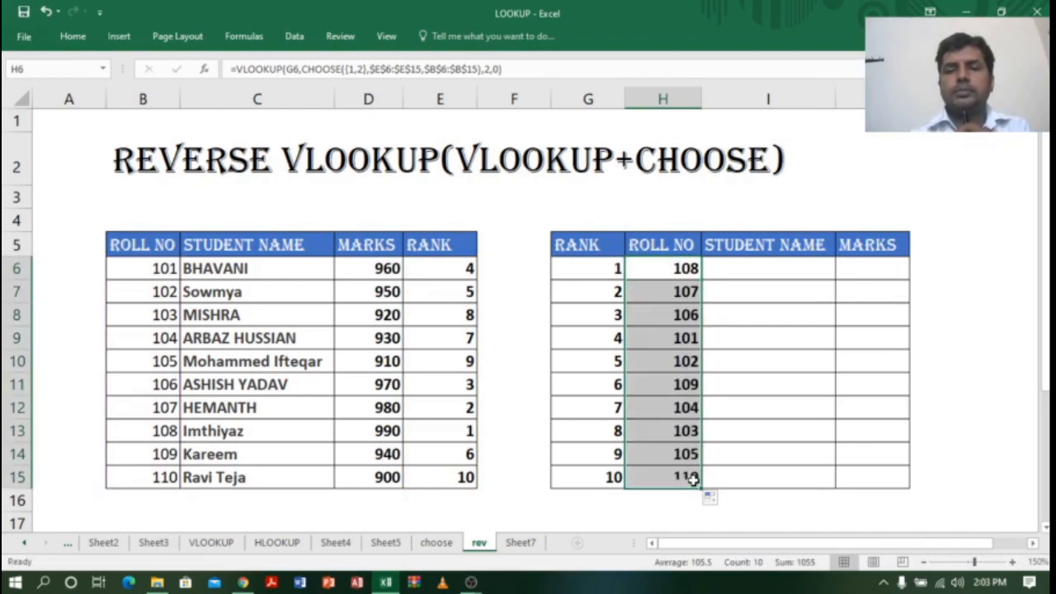
{"action": "left_click", "coordinate": [601, 275]}
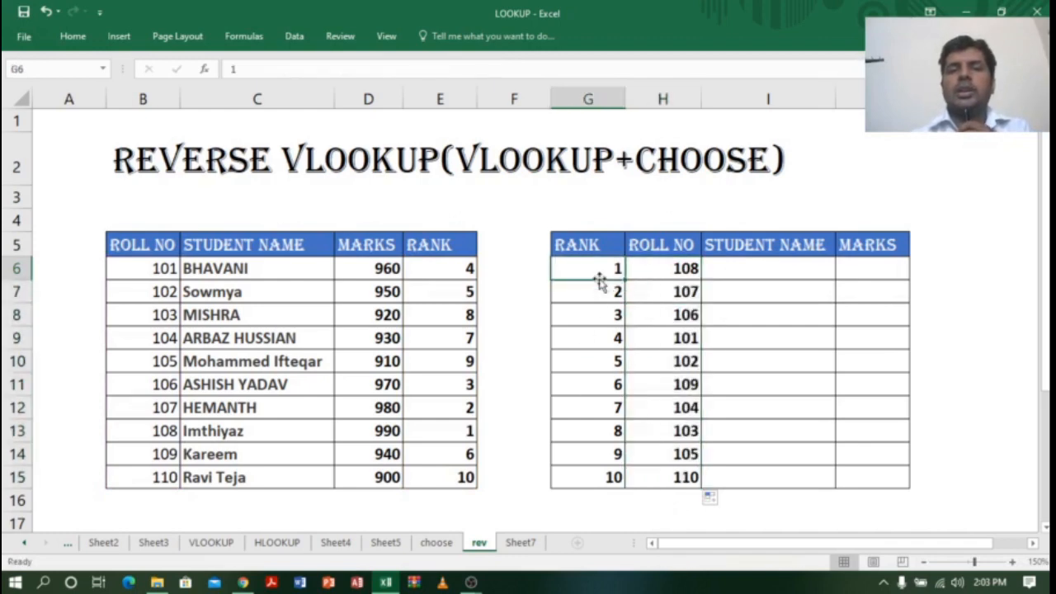
{"action": "left_click", "coordinate": [510, 152]}
{"action": "left_click", "coordinate": [682, 154]}
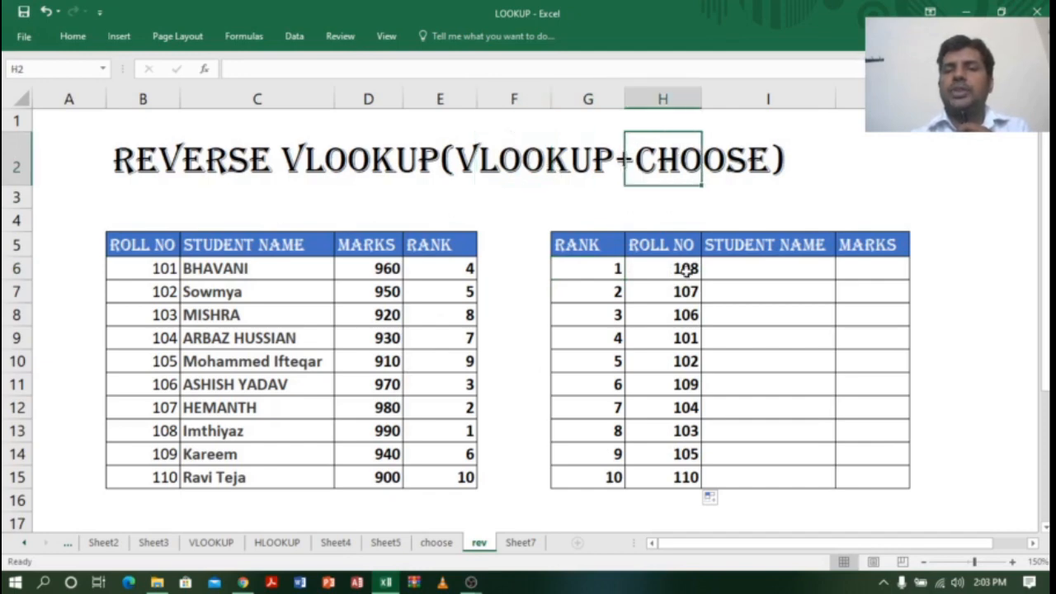
Start a VLOOKUP formula in I6 under Student Name with the rank in G6 as the lookup value
{"action": "left_click", "coordinate": [750, 272]}
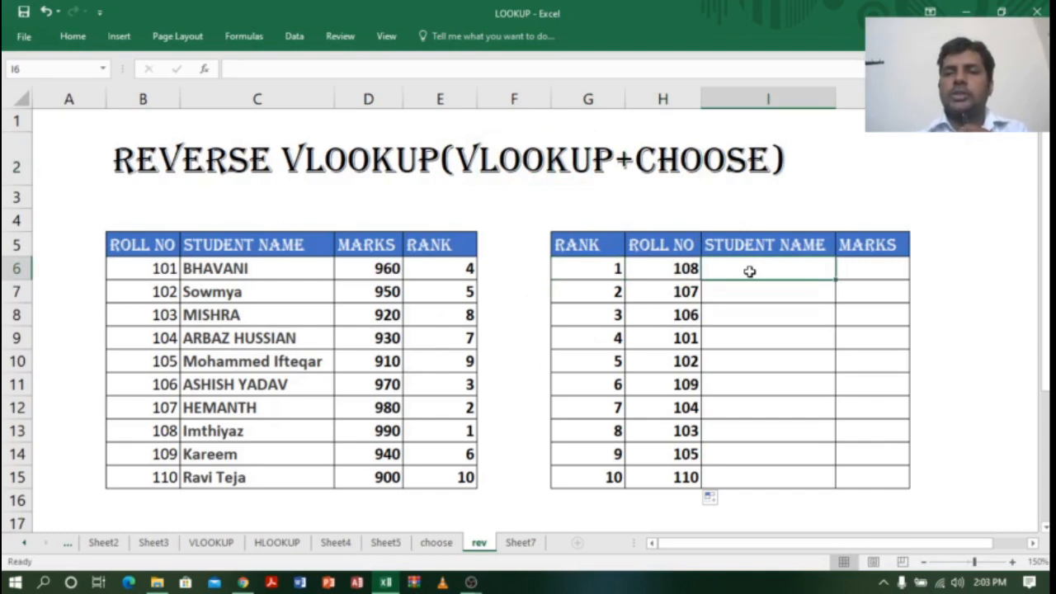
{"action": "type", "text": "="}
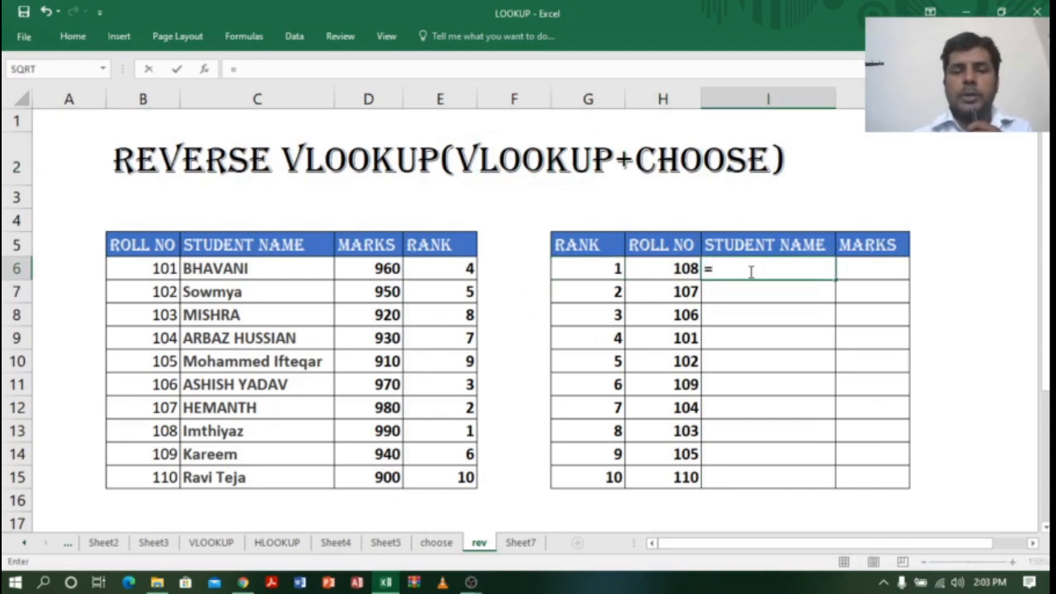
{"action": "type", "text": "vl"}
{"action": "key", "text": "Tab"}
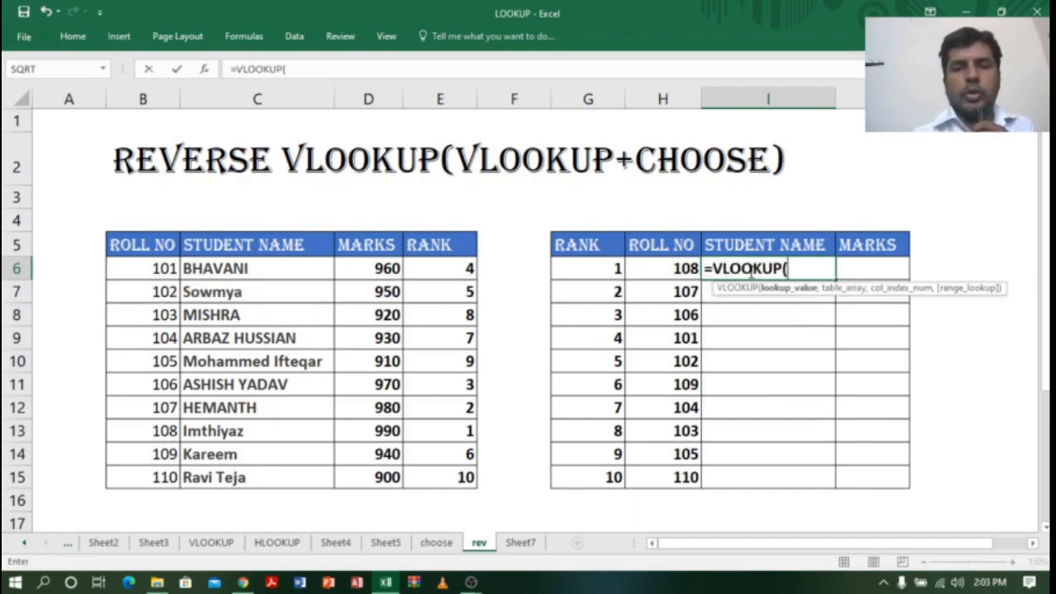
{"action": "left_click", "coordinate": [607, 276]}
{"action": "type", "text": ","}
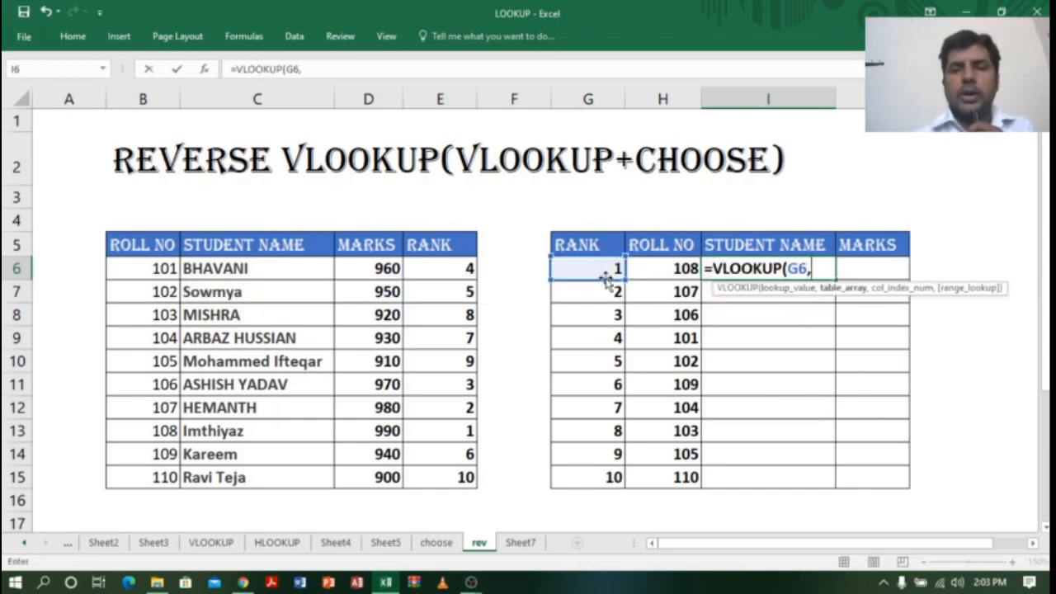
Add CHOOSE({1,2},E6:E15,C6:C15) as the table array of the I6 formula, pairing the Rank and Student Name columns
{"action": "type", "text": "choose"}
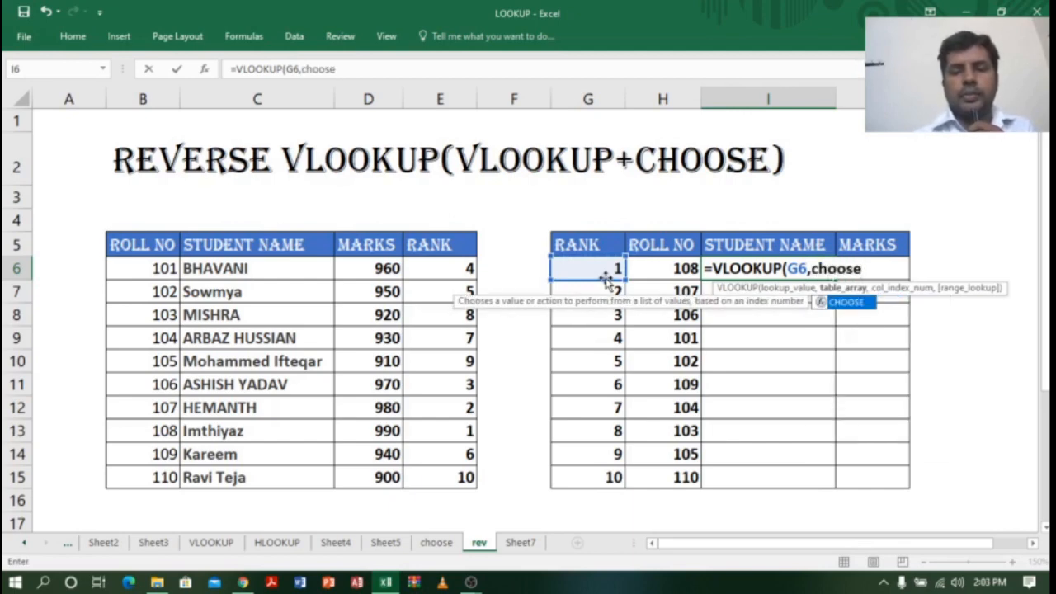
{"action": "type", "text": "({"}
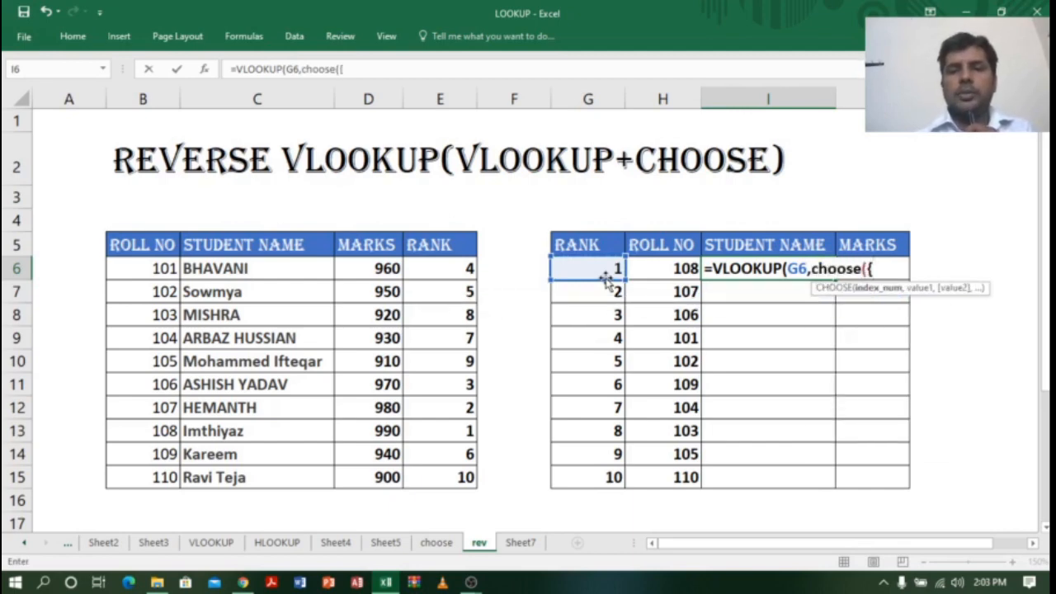
{"action": "type", "text": "1,2"}
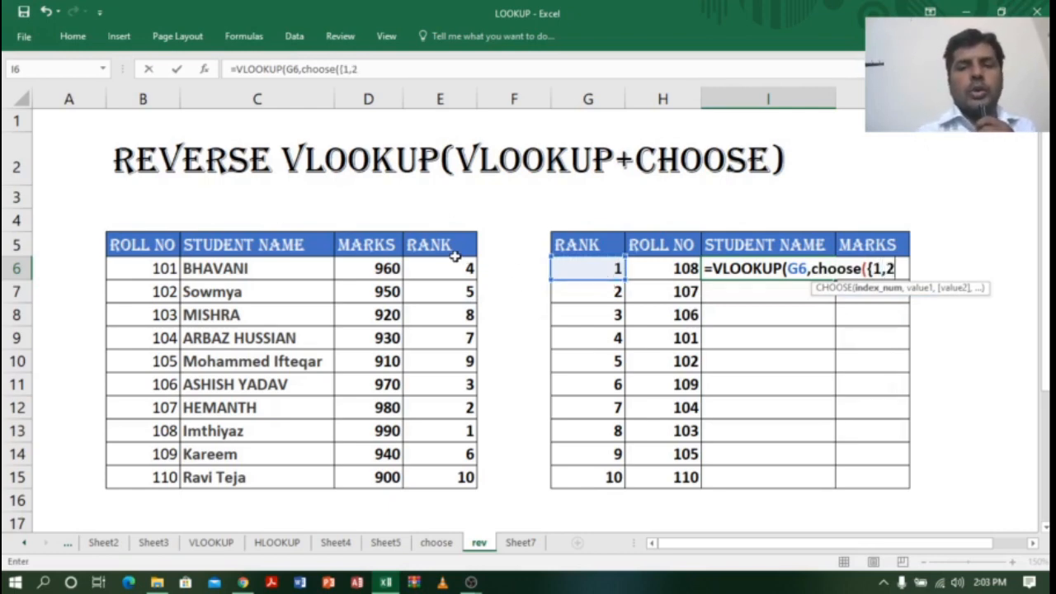
{"action": "type", "text": "}"}
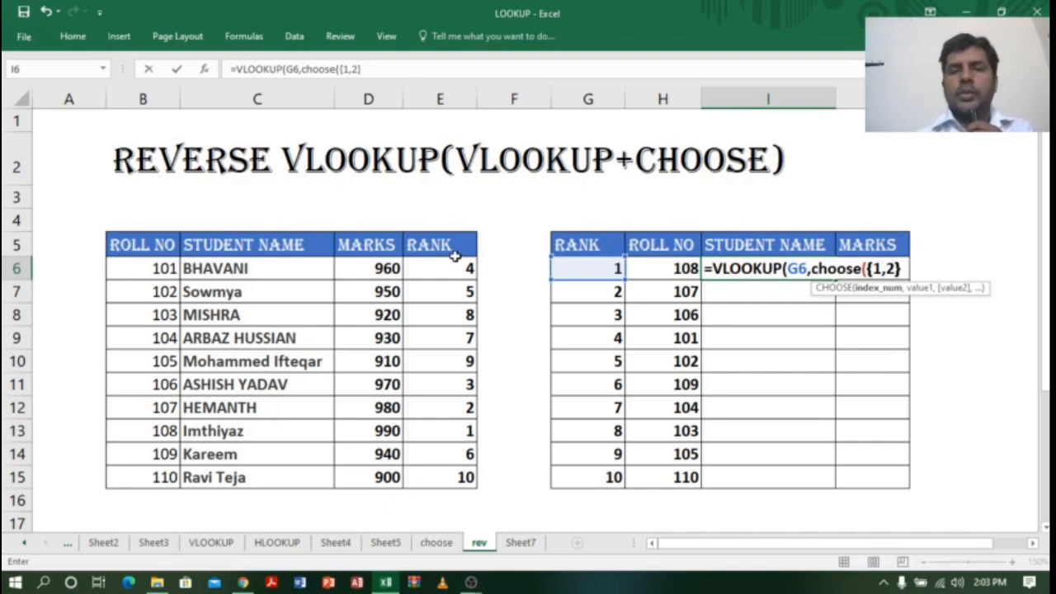
{"action": "type", "text": ","}
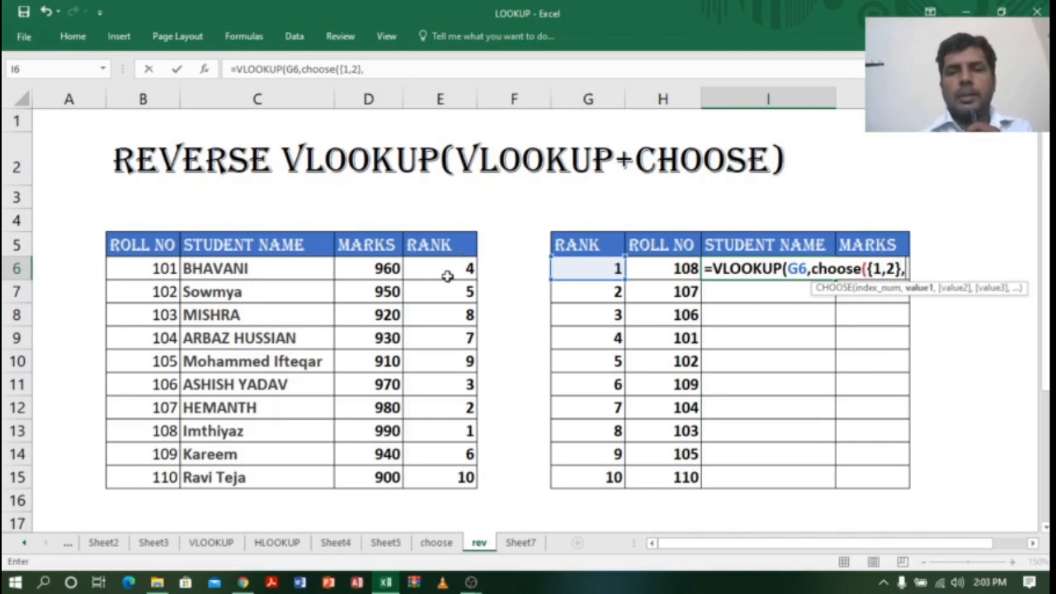
{"action": "left_click_drag", "start_coordinate": [427, 263], "coordinate": [440, 479]}
{"action": "type", "text": ","}
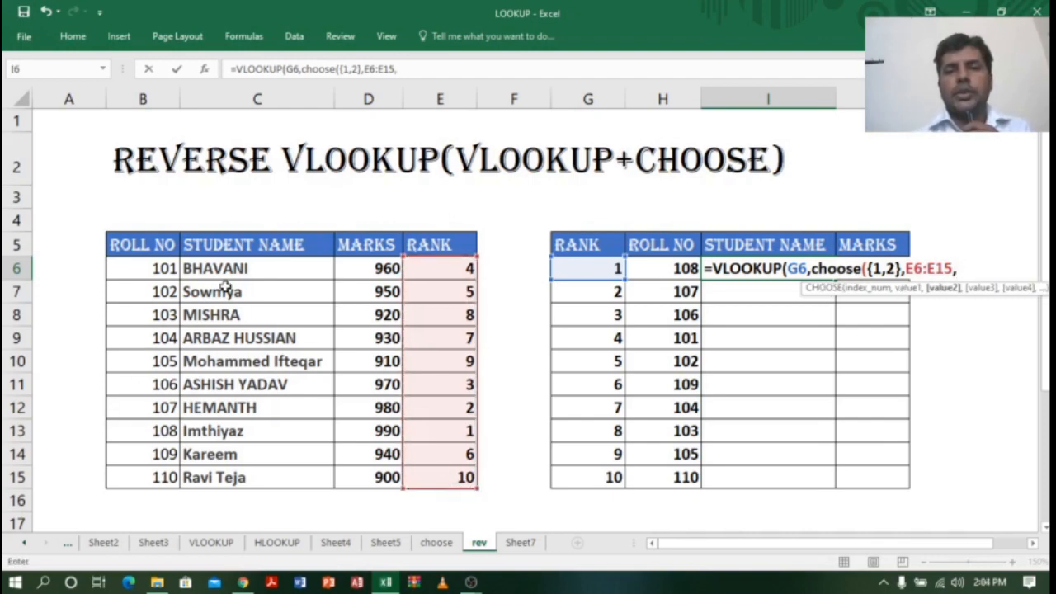
{"action": "left_click_drag", "start_coordinate": [252, 271], "coordinate": [271, 474]}
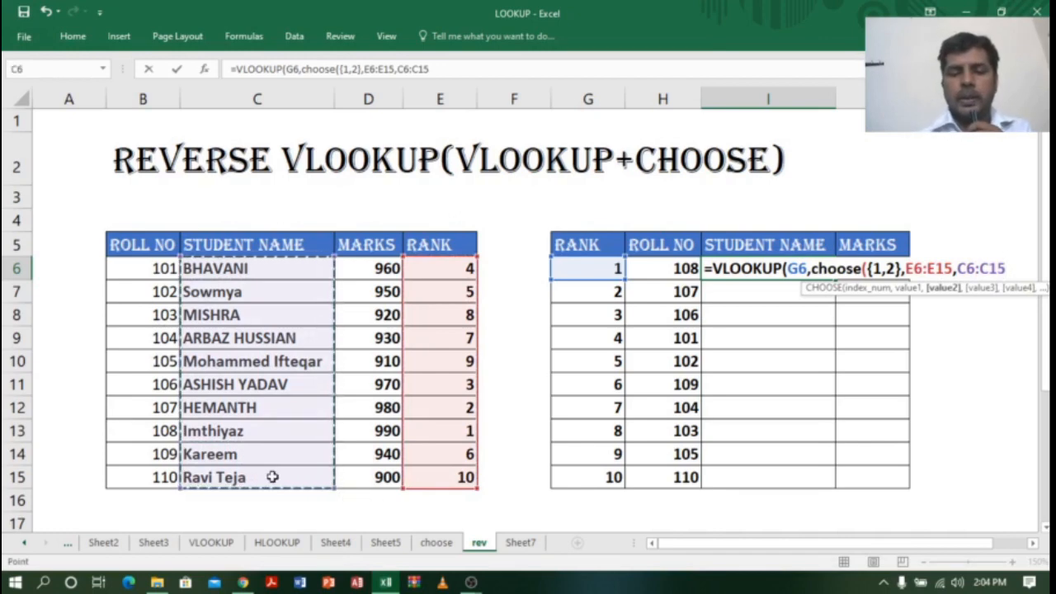
{"action": "type", "text": "),"}
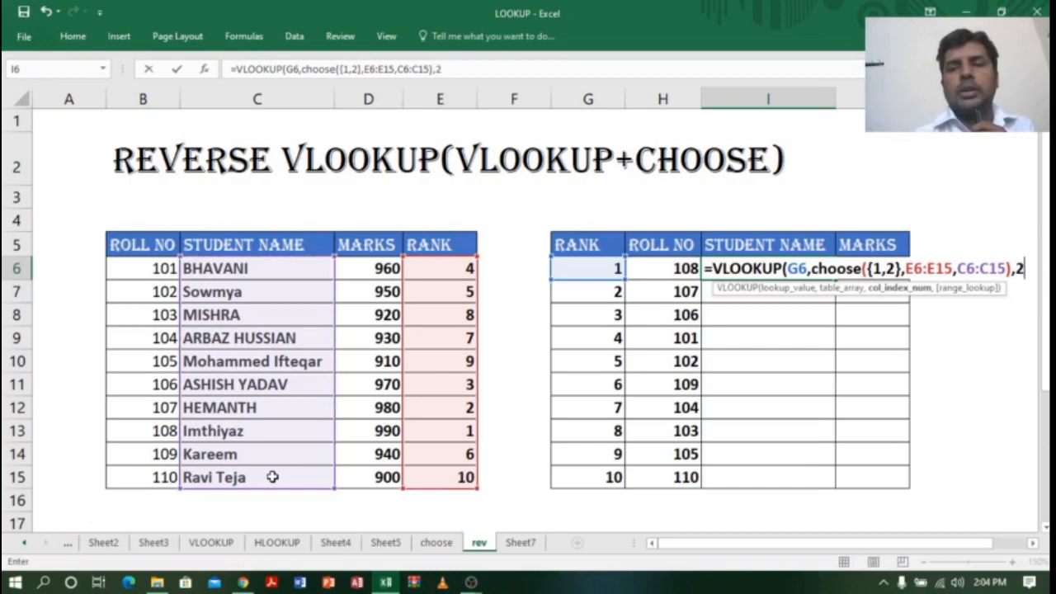
Complete the VLOOKUP formula in I6 with column index 2 and exact match 0
{"action": "type", "text": "2"}
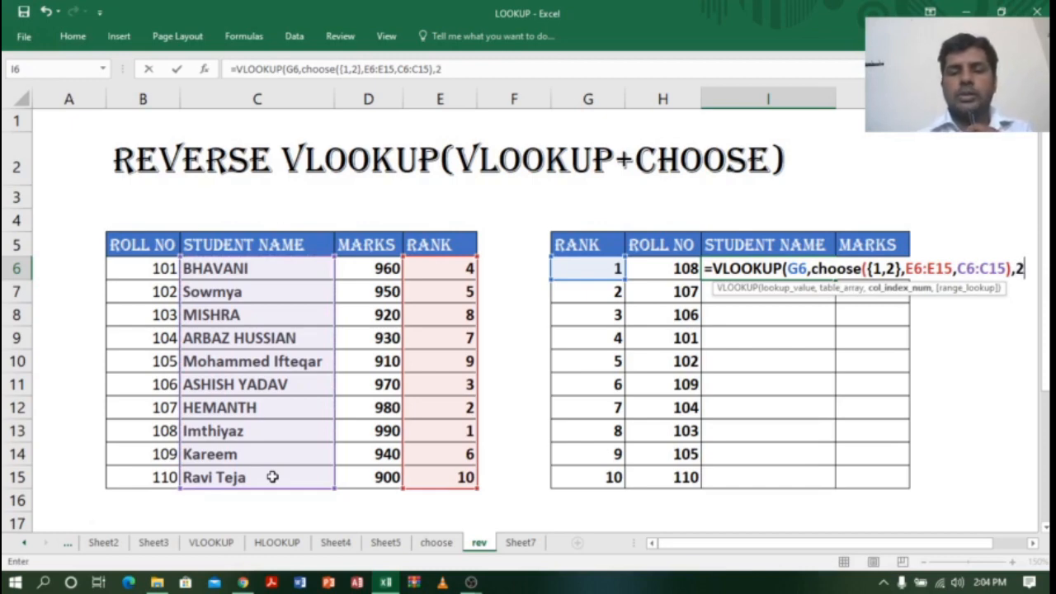
{"action": "type", "text": ","}
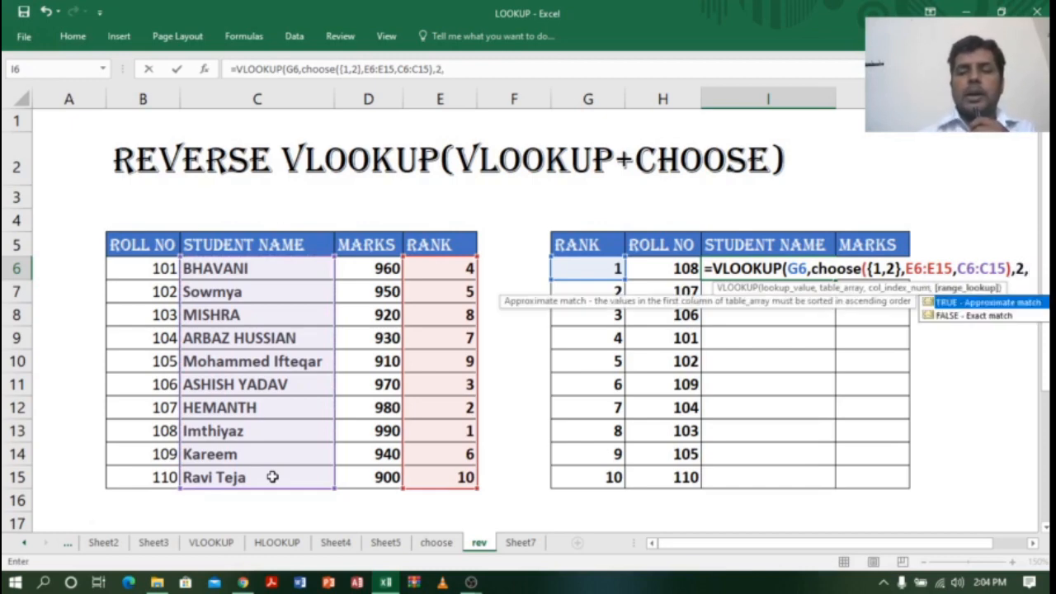
{"action": "type", "text": "0)"}
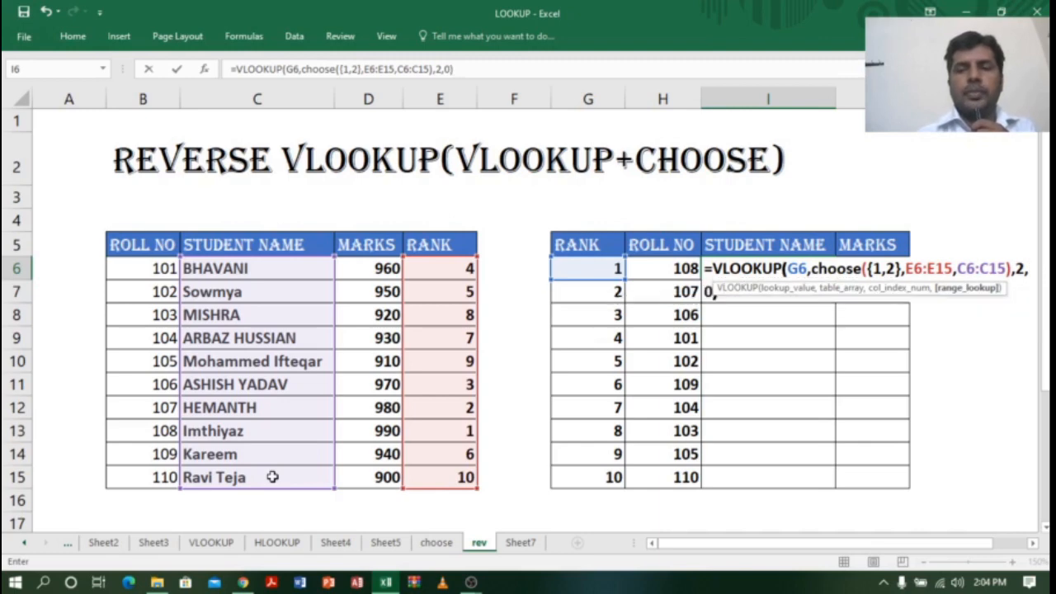
{"action": "key", "text": "Return"}
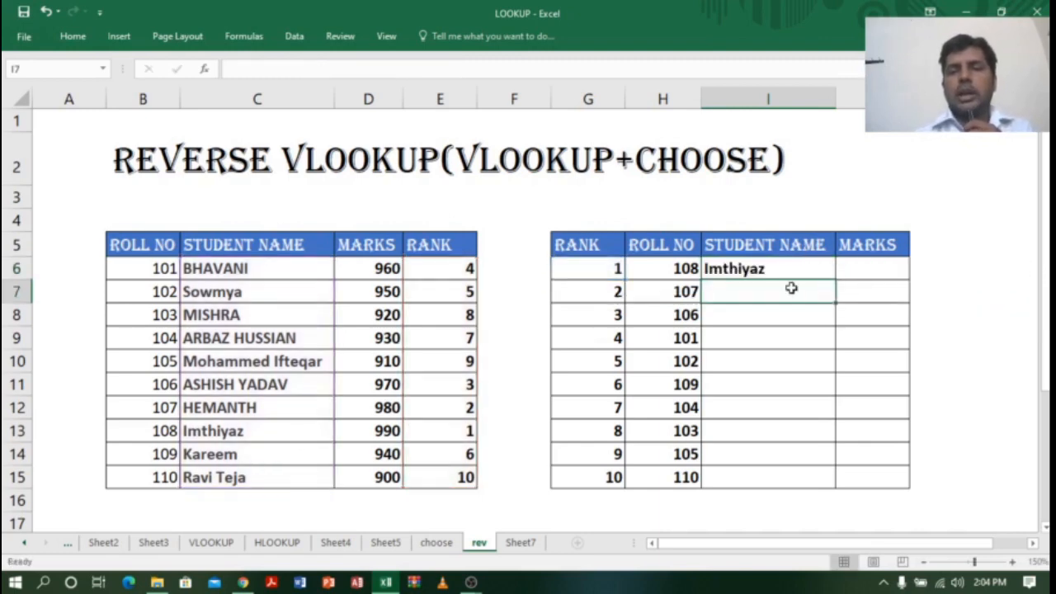
Make the ranges absolute in I6 as $E$6:$E$15 and $C$6:$C$15, and fill the formula down to I15
{"action": "left_click", "coordinate": [815, 272]}
{"action": "double_click", "coordinate": [808, 271]}
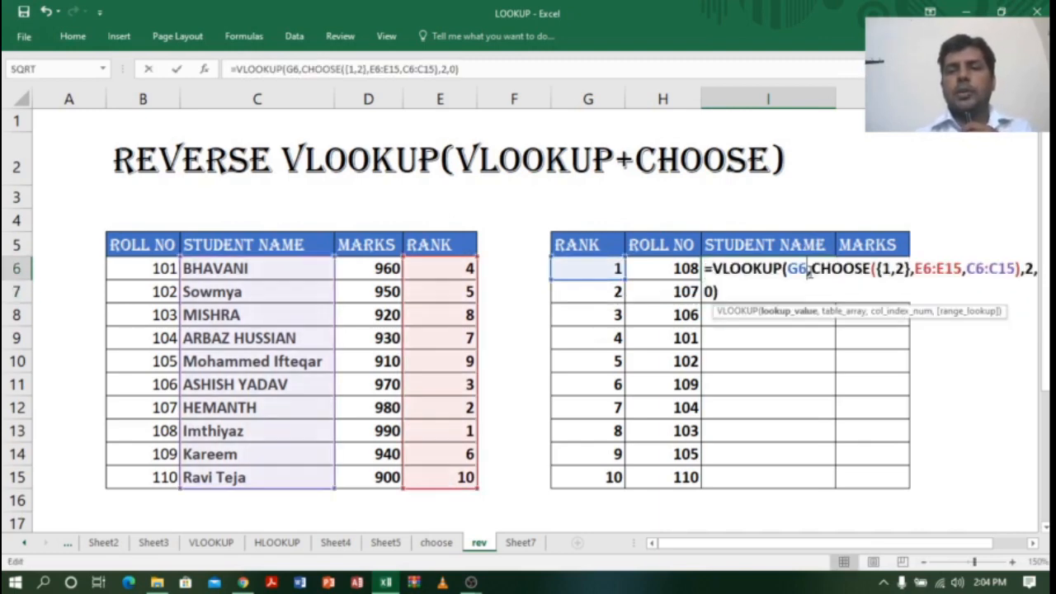
{"action": "left_click_drag", "start_coordinate": [915, 268], "coordinate": [1019, 268]}
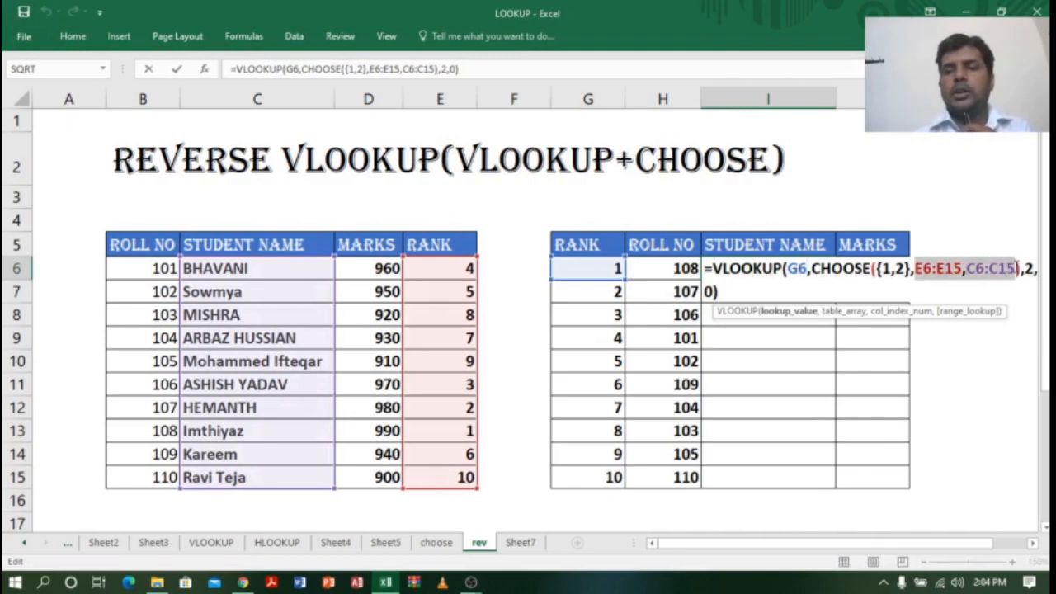
{"action": "key", "text": "F4"}
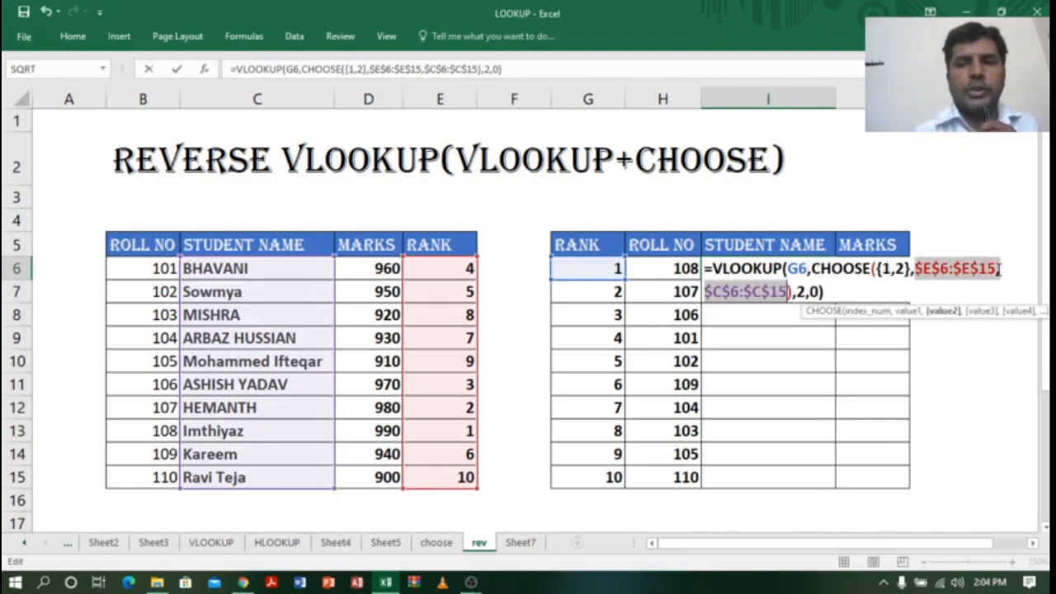
{"action": "key", "text": "Return"}
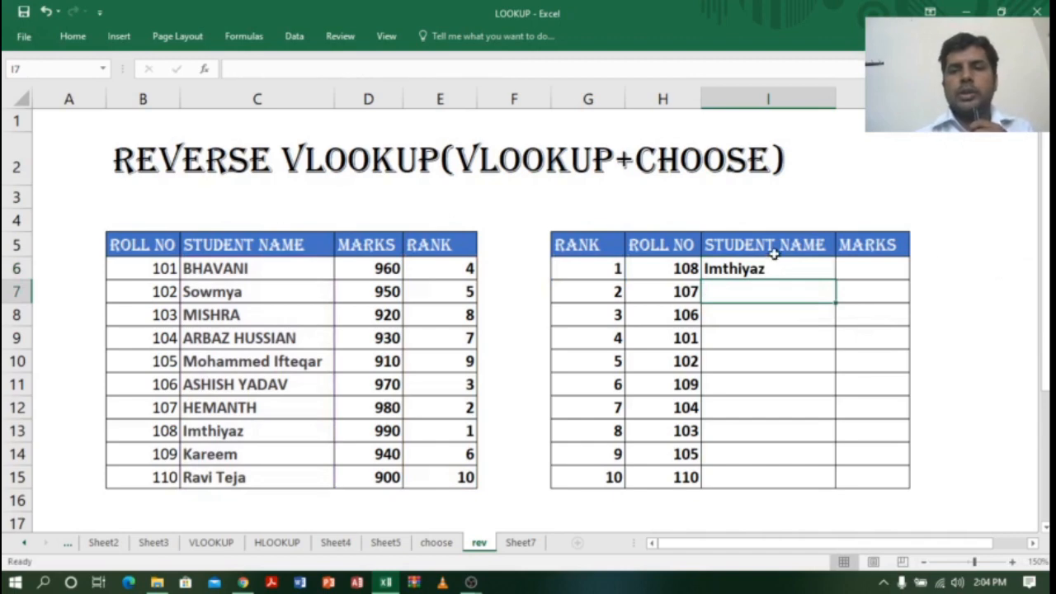
{"action": "left_click", "coordinate": [795, 274]}
{"action": "left_click_drag", "start_coordinate": [836, 280], "coordinate": [830, 483]}
Compare the names and roll numbers returned for ranks 1 and 2 with their rows in the student table
{"action": "left_click", "coordinate": [775, 272]}
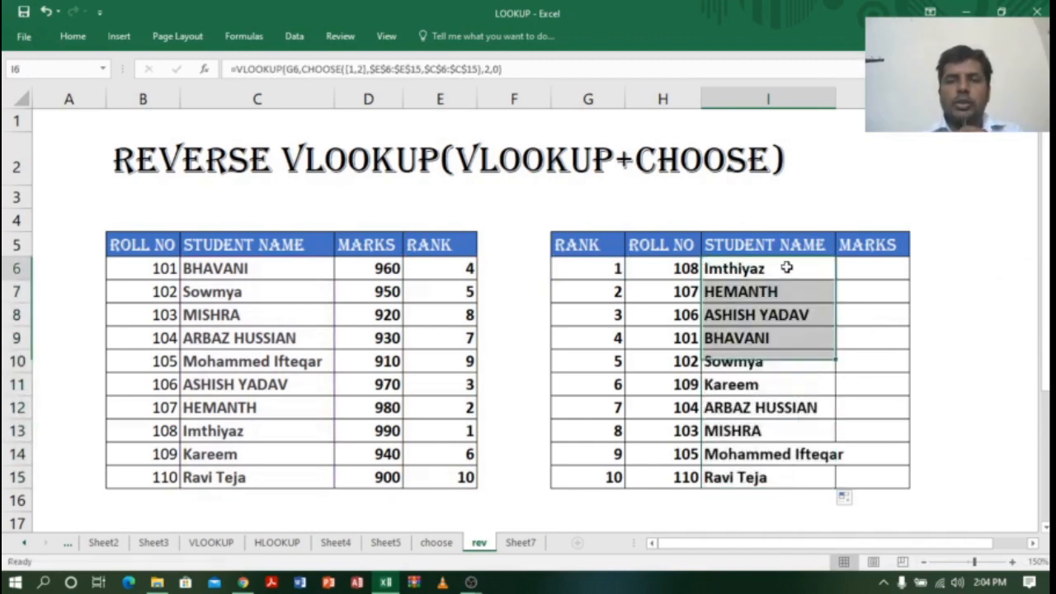
{"action": "left_click", "coordinate": [163, 436]}
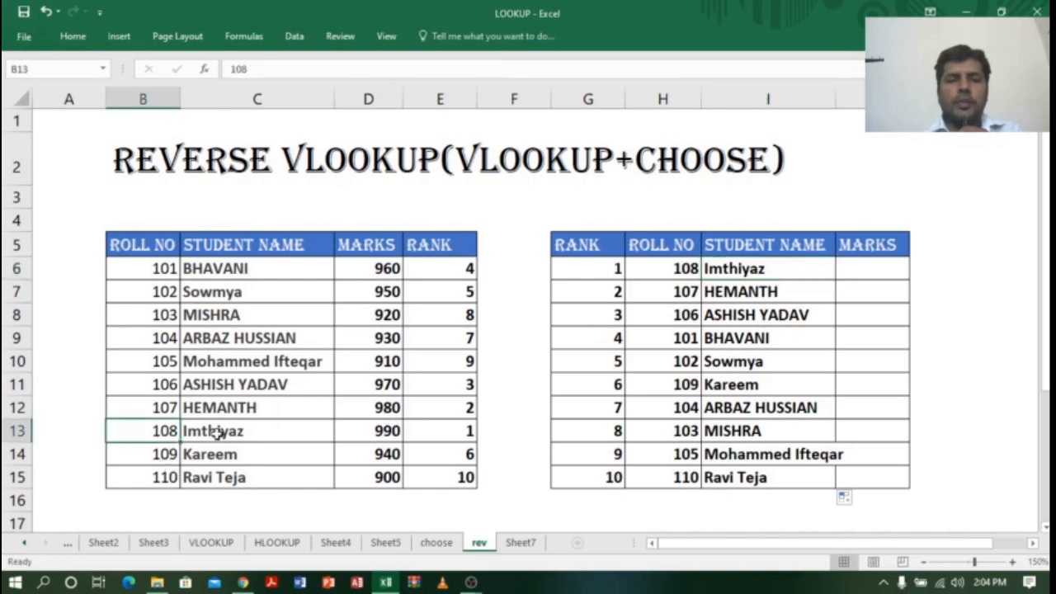
{"action": "left_click", "coordinate": [217, 435]}
{"action": "left_click", "coordinate": [451, 435]}
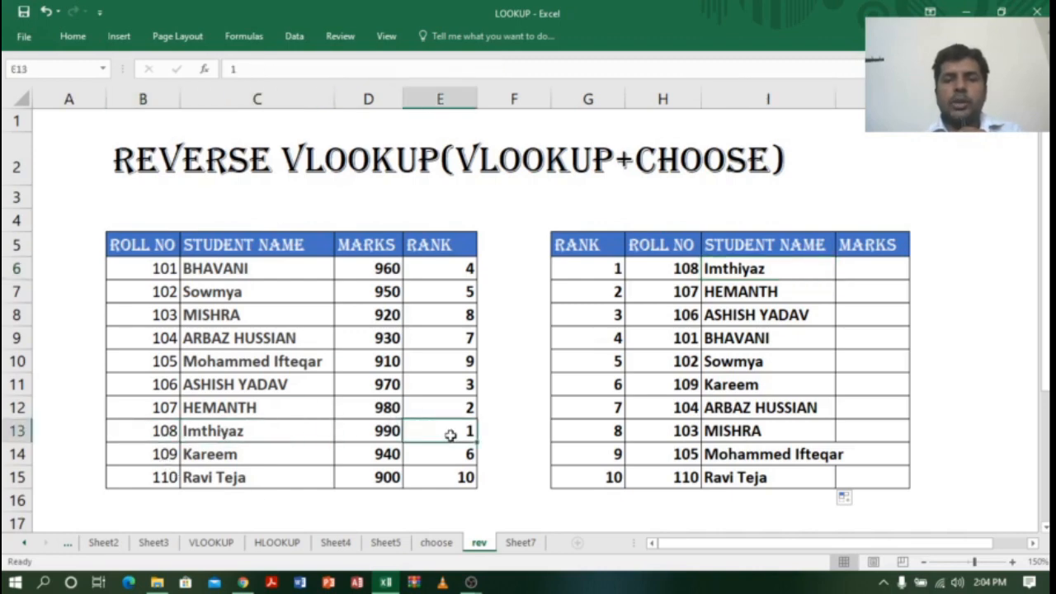
{"action": "left_click", "coordinate": [615, 268]}
{"action": "left_click", "coordinate": [769, 291]}
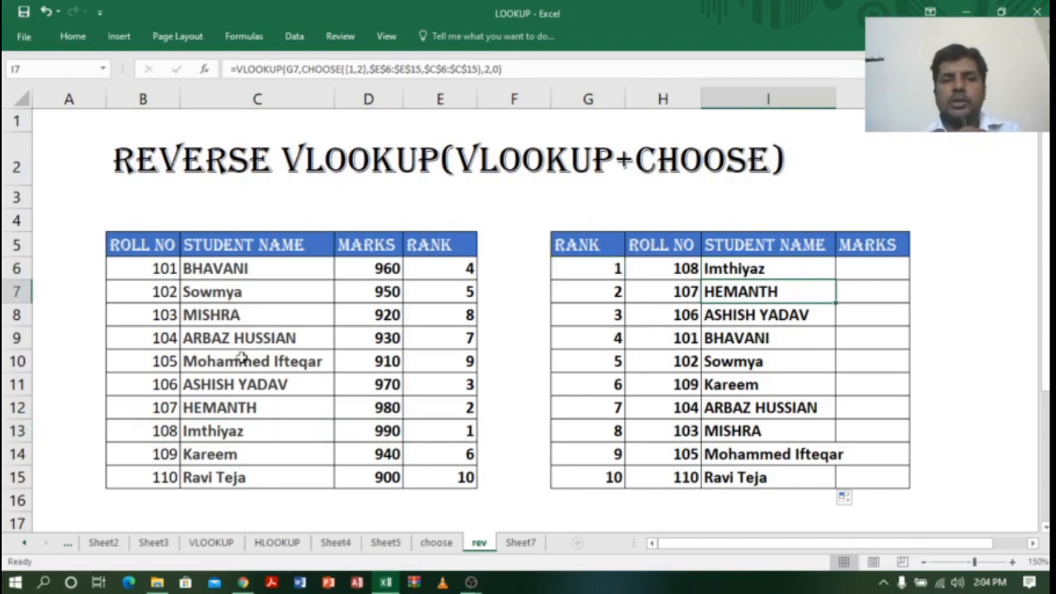
{"action": "left_click", "coordinate": [251, 404]}
{"action": "left_click", "coordinate": [446, 410]}
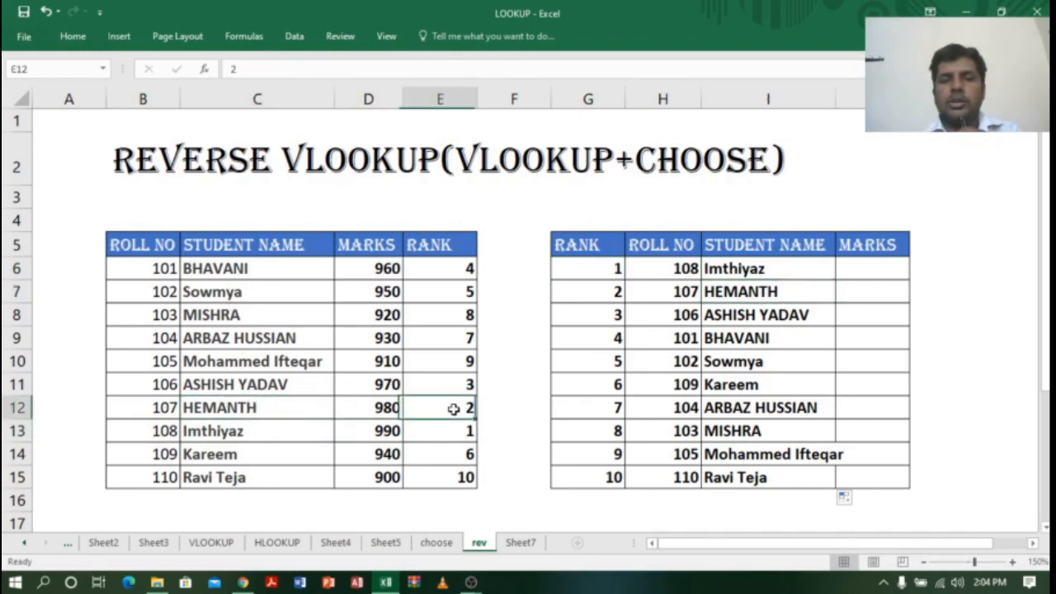
{"action": "left_click", "coordinate": [153, 414]}
{"action": "left_click", "coordinate": [668, 283]}
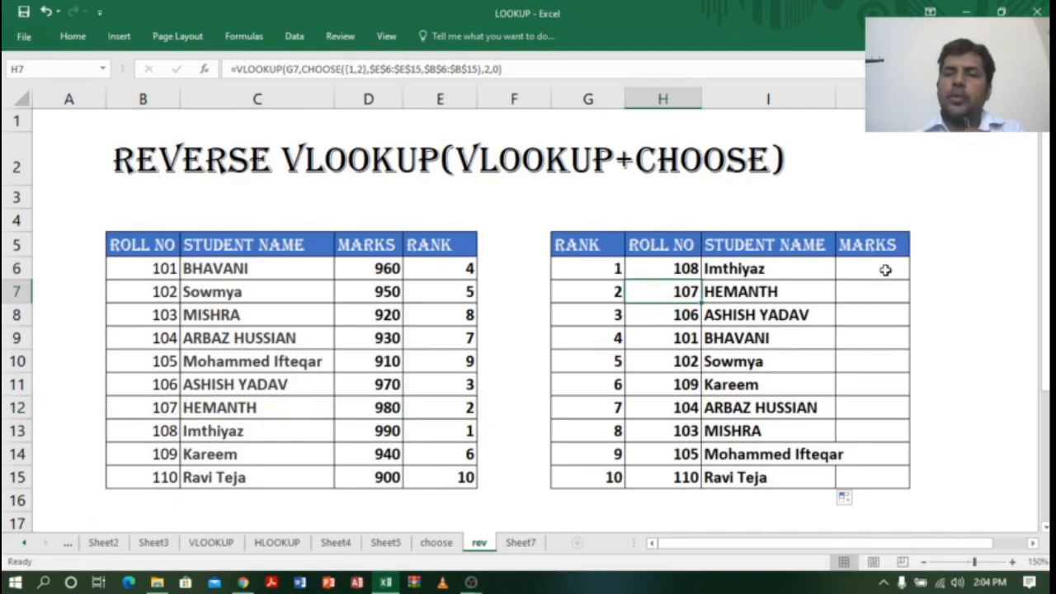
In the H6 formula, lock the lookup value's column as $G6 and extend the CHOOSE index array to {1,2,3,4}
{"action": "double_click", "coordinate": [662, 269]}
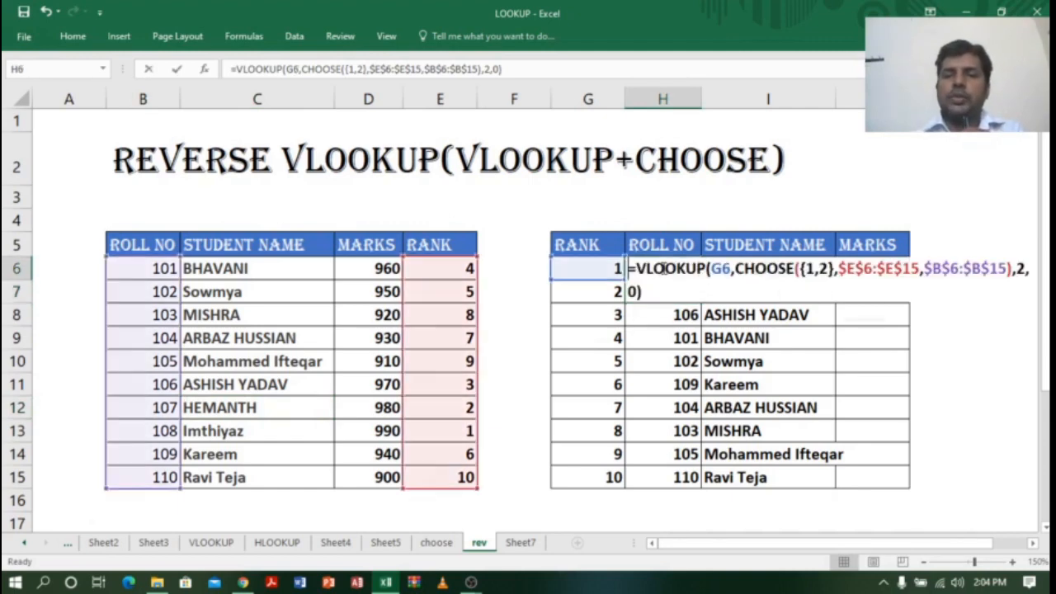
{"action": "left_click", "coordinate": [714, 276]}
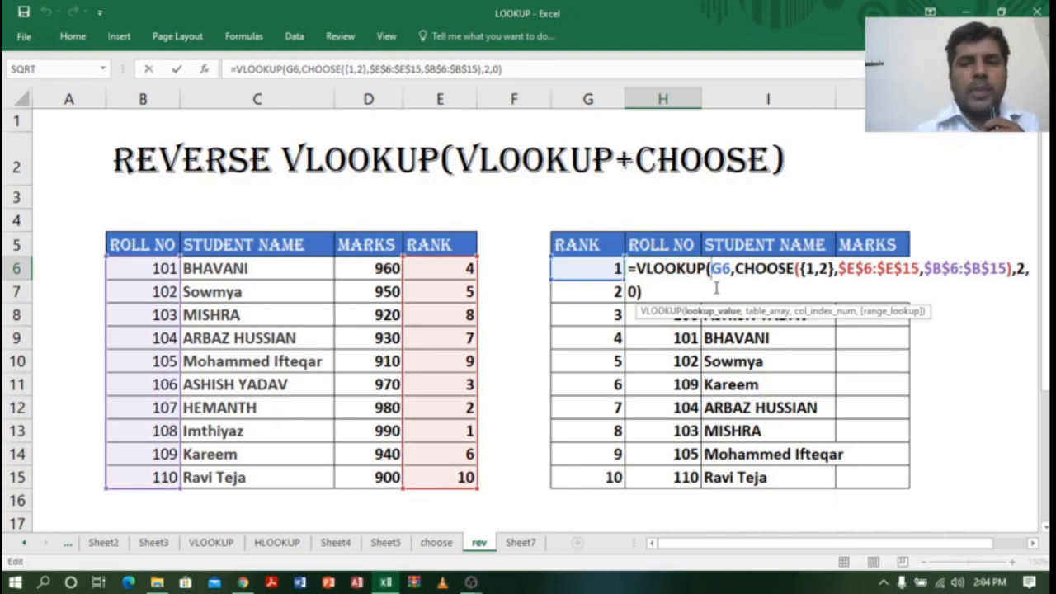
{"action": "type", "text": "$"}
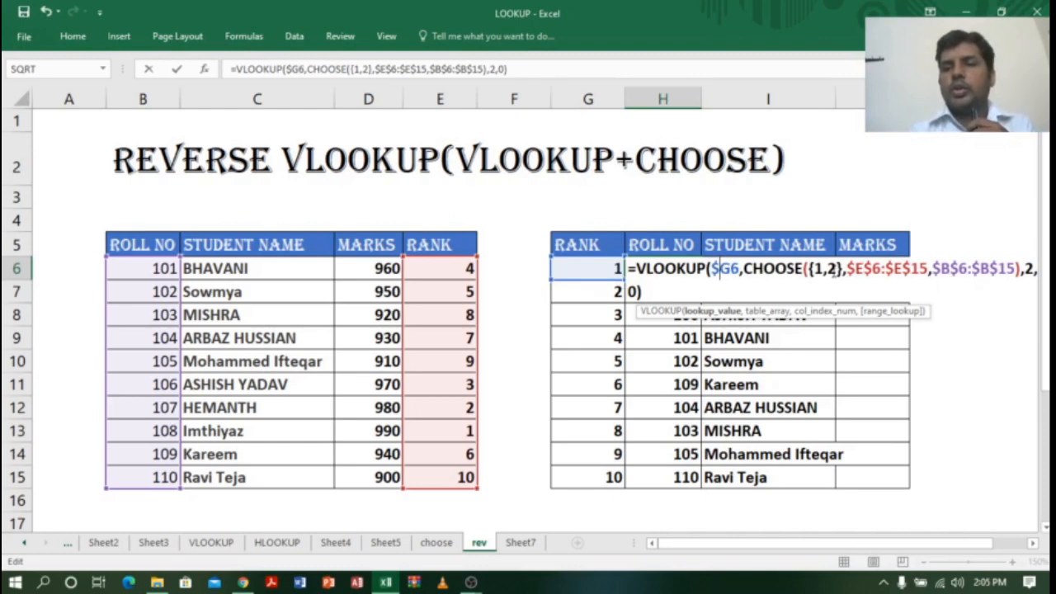
{"action": "left_click", "coordinate": [838, 268]}
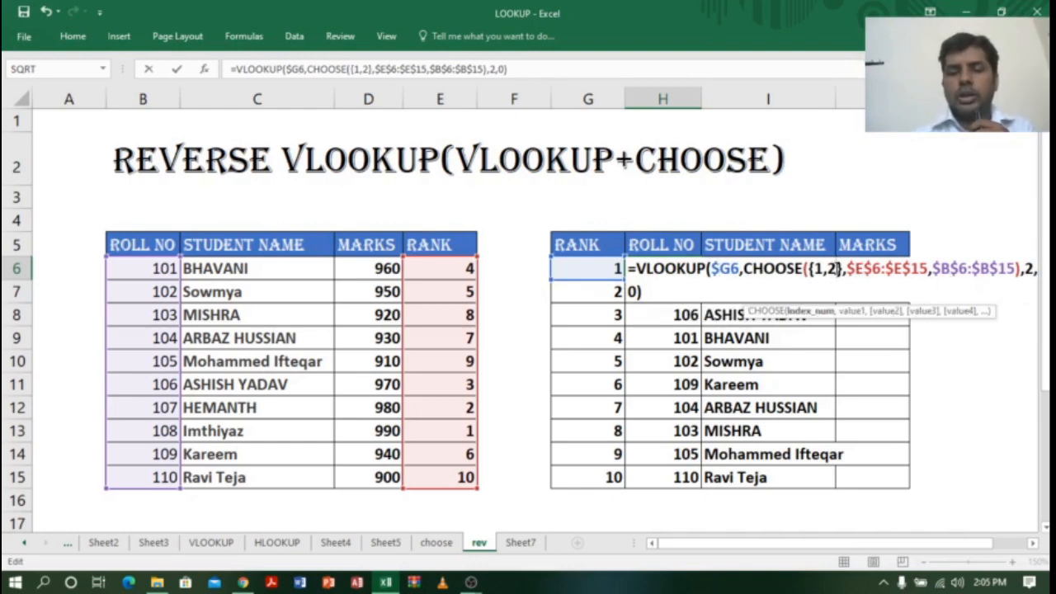
{"action": "type", "text": ","}
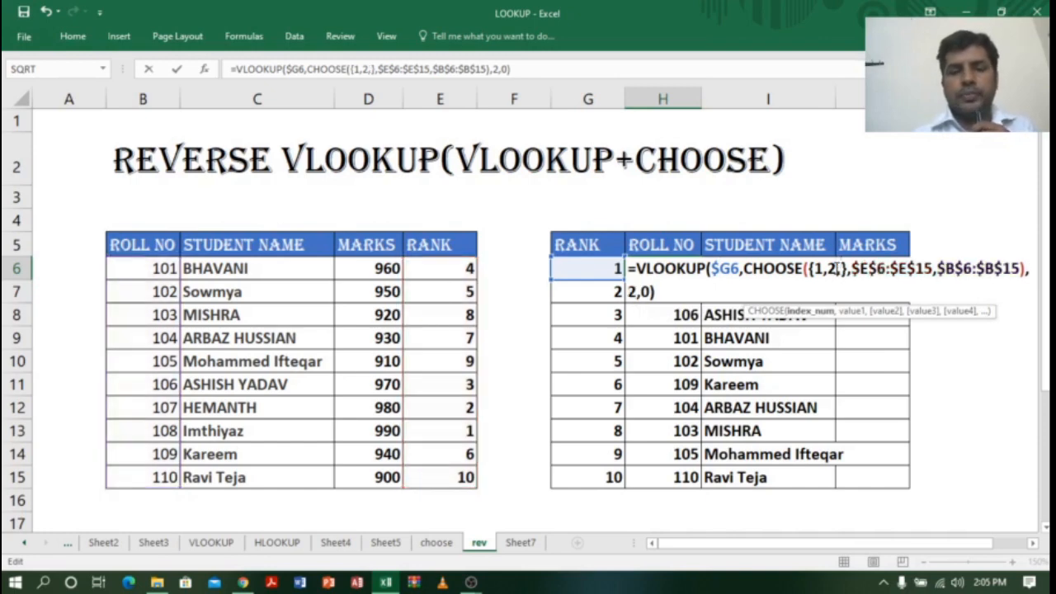
{"action": "type", "text": "3,4"}
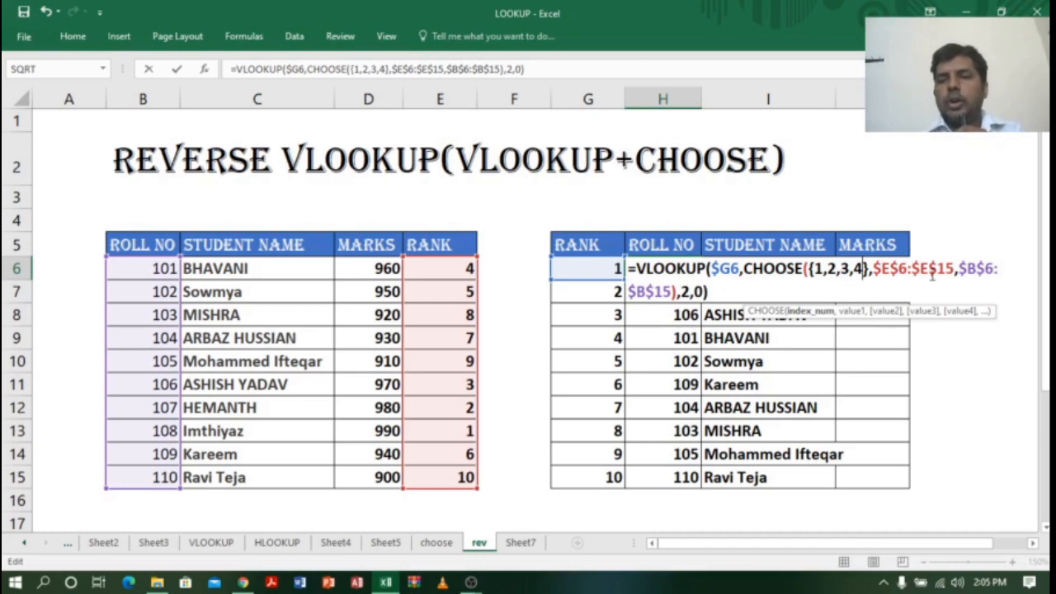
Add the Student Name and Marks columns to CHOOSE in H6 as absolute ranges $C$6:$C$15 and $D$6:$D$15
{"action": "left_click", "coordinate": [673, 293]}
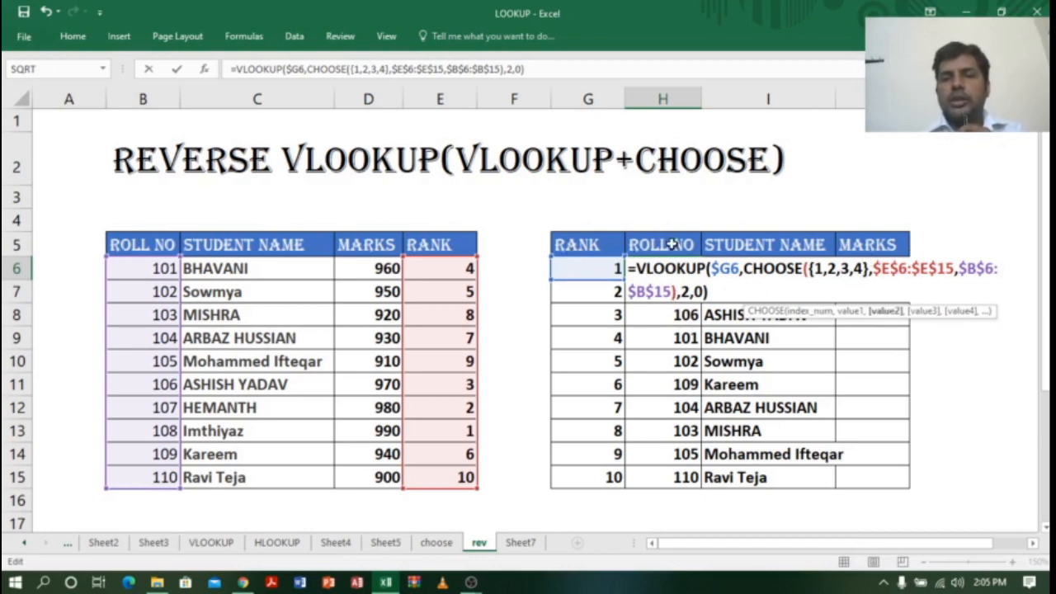
{"action": "type", "text": ","}
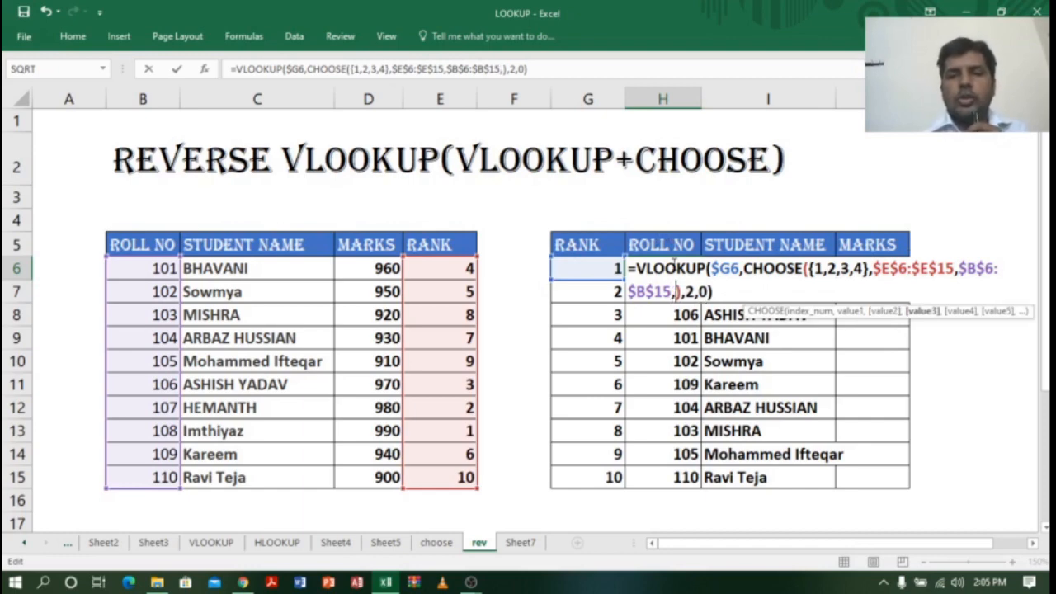
{"action": "left_click_drag", "start_coordinate": [238, 266], "coordinate": [236, 479]}
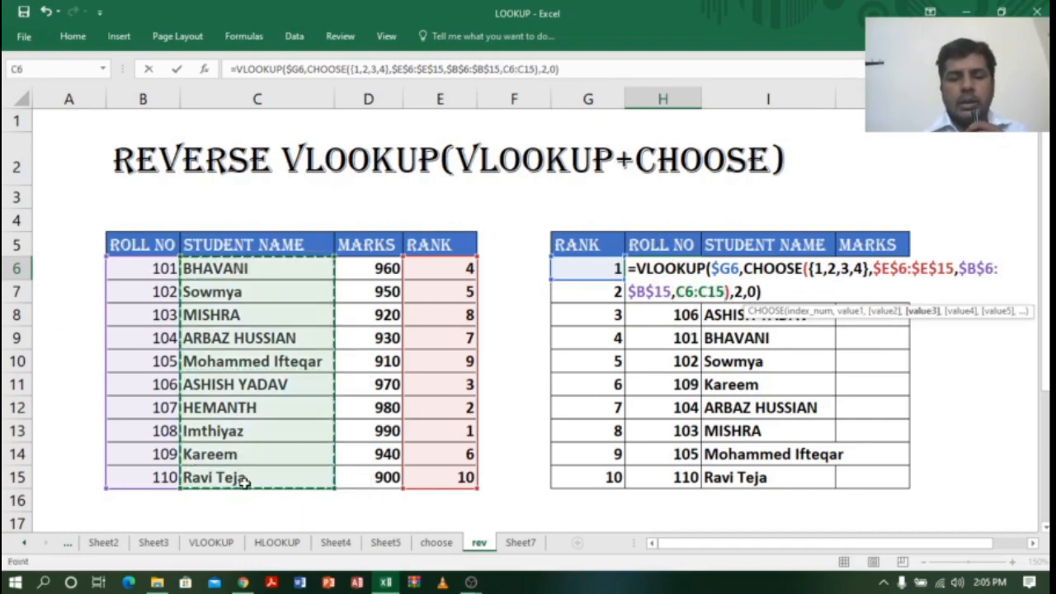
{"action": "type", "text": ","}
{"action": "left_click_drag", "start_coordinate": [376, 268], "coordinate": [385, 477]}
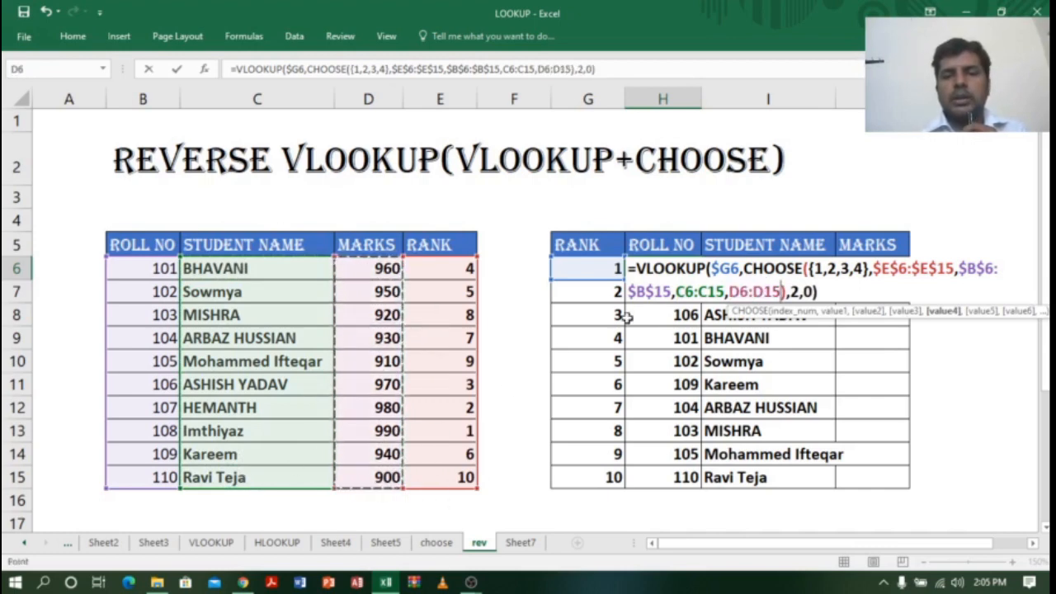
{"action": "left_click_drag", "start_coordinate": [675, 291], "coordinate": [780, 291]}
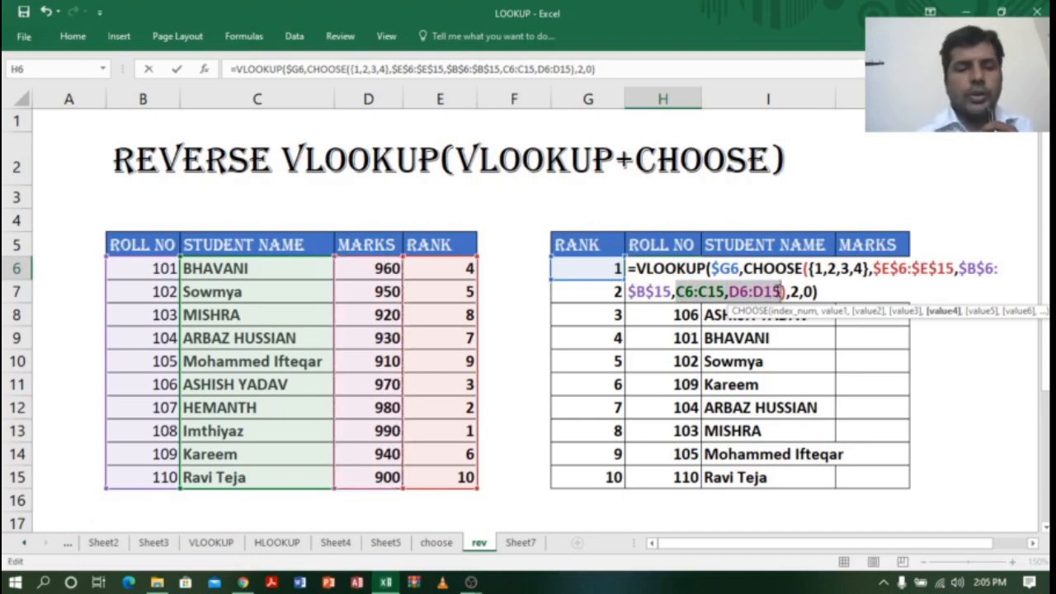
{"action": "key", "text": "F4"}
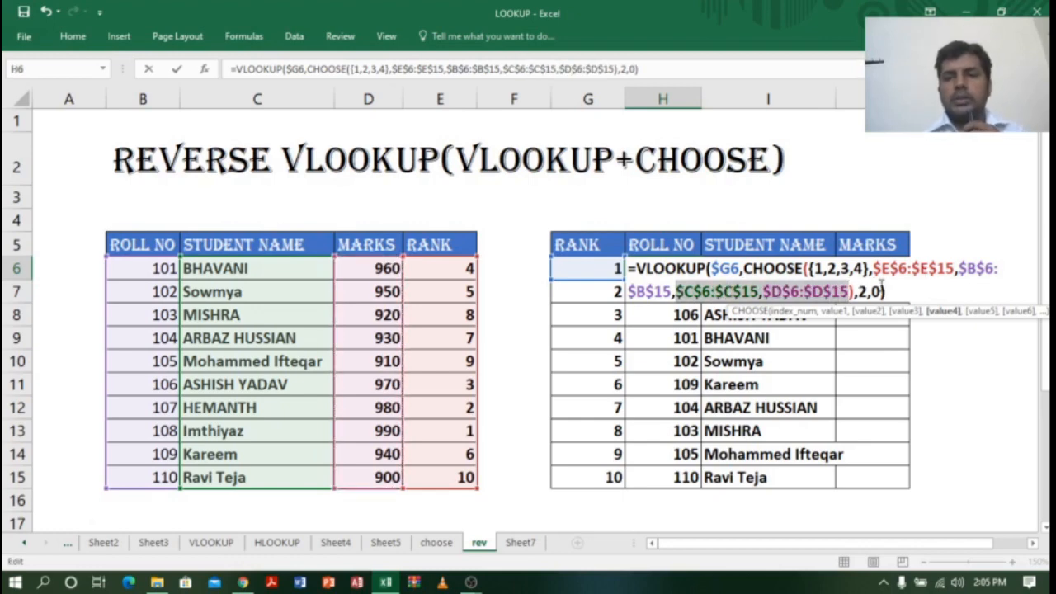
{"action": "left_click", "coordinate": [863, 285]}
{"action": "key", "text": "Return"}
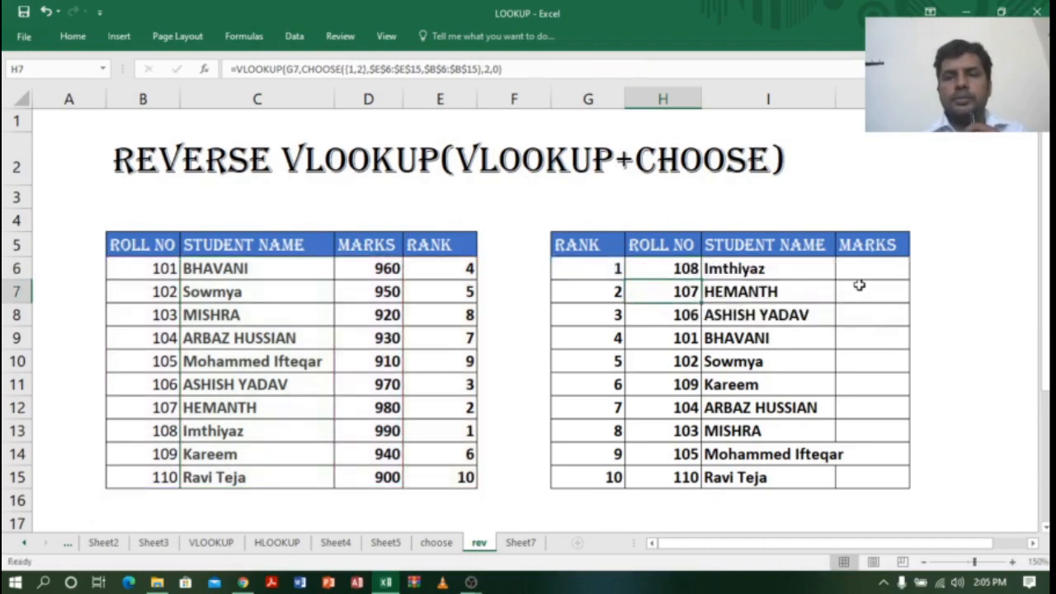
Fill the H6 formula across to J6 and set the column index in I6 to 3
{"action": "left_click", "coordinate": [677, 258]}
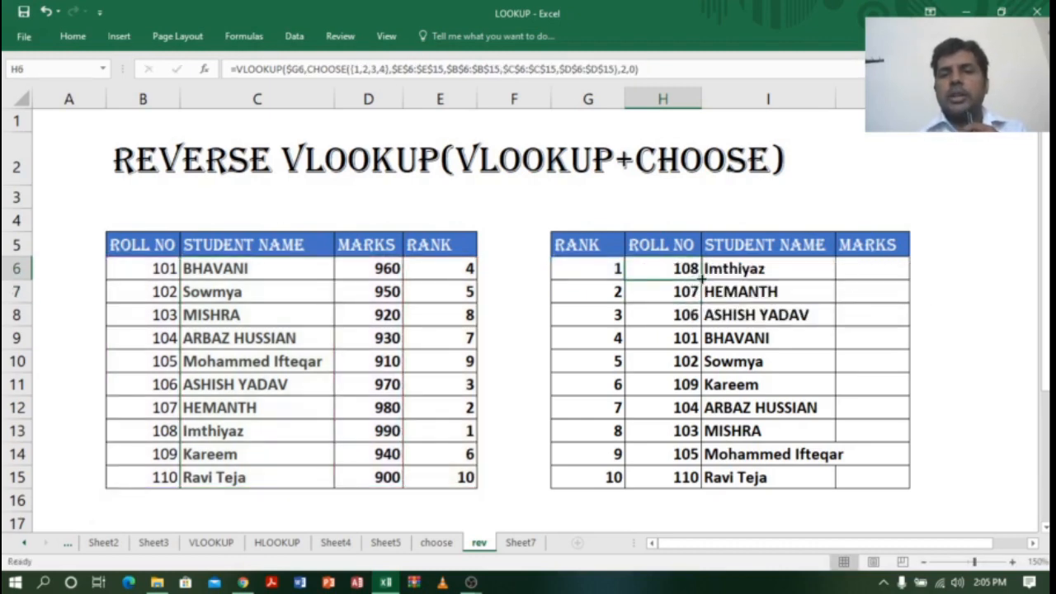
{"action": "left_click_drag", "start_coordinate": [701, 279], "coordinate": [903, 289]}
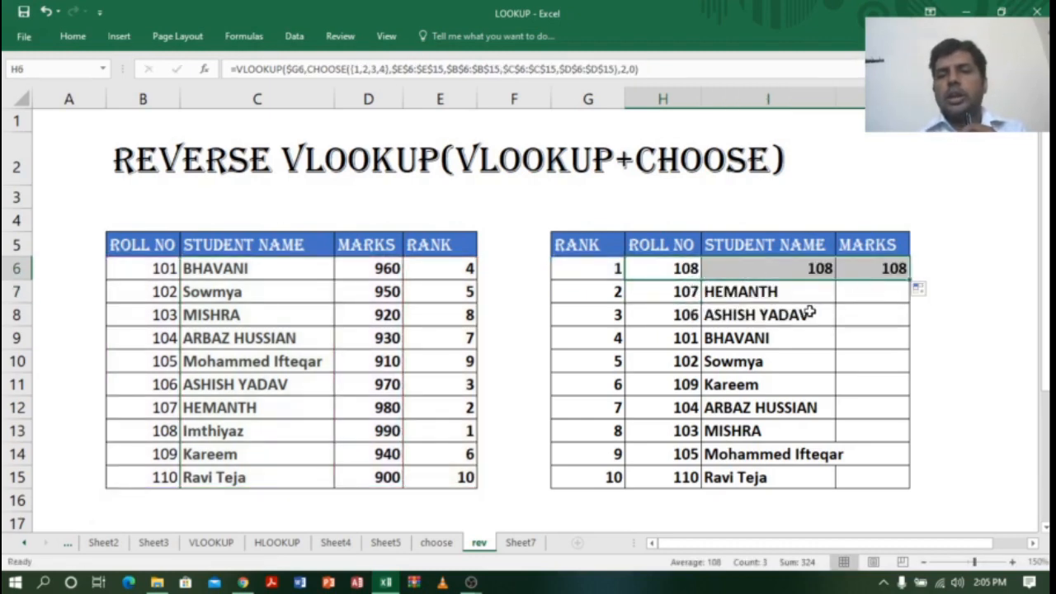
{"action": "double_click", "coordinate": [800, 270]}
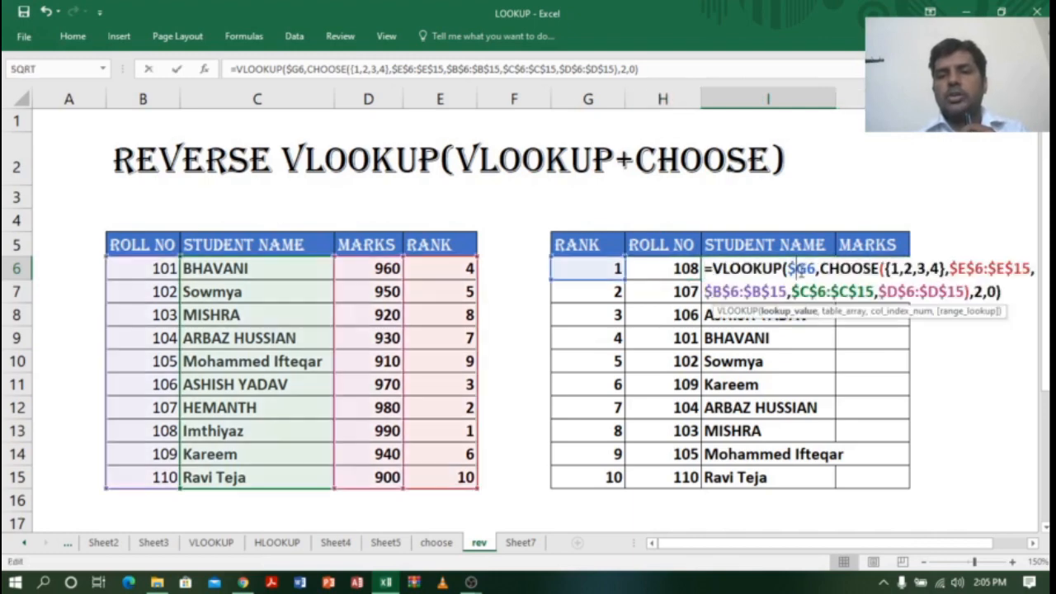
{"action": "left_click", "coordinate": [982, 291]}
{"action": "key", "text": "BackSpace"}
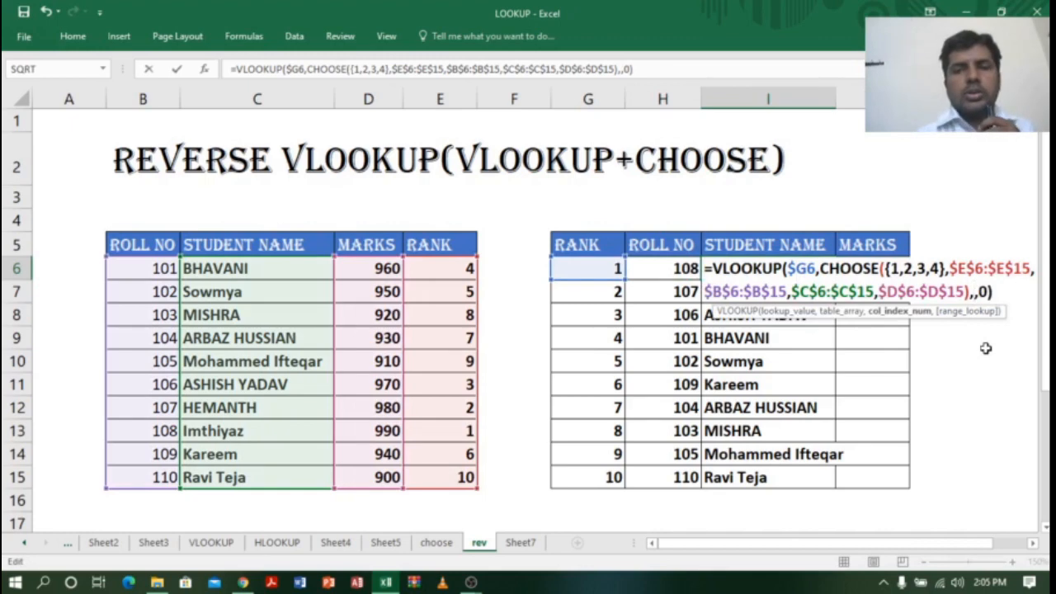
{"action": "type", "text": "3"}
{"action": "key", "text": "Return"}
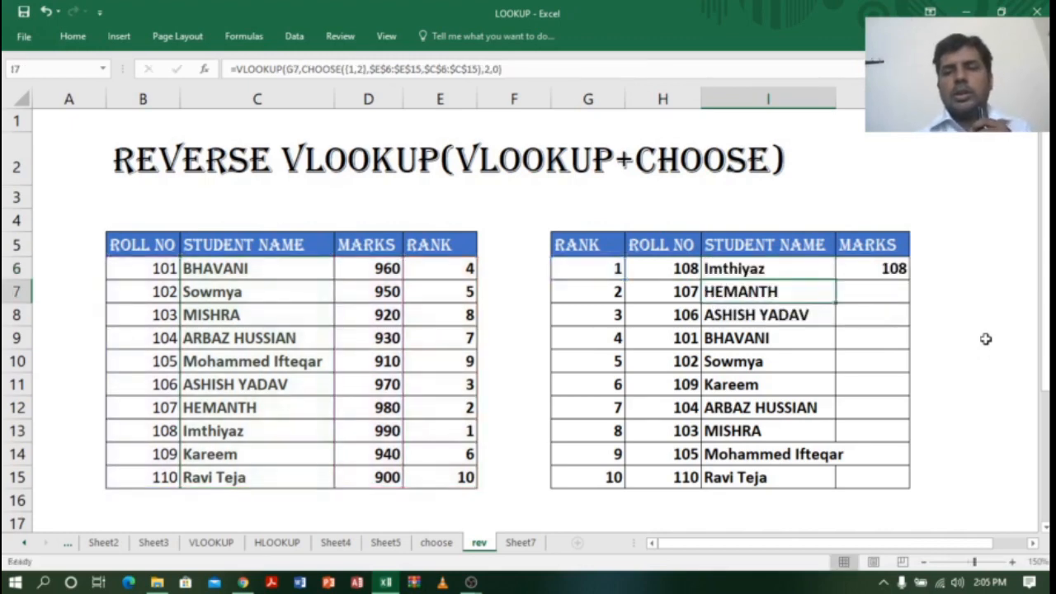
Set the column index of the VLOOKUP formula in J6 under Marks to 4
{"action": "left_click", "coordinate": [887, 274]}
{"action": "double_click", "coordinate": [887, 275]}
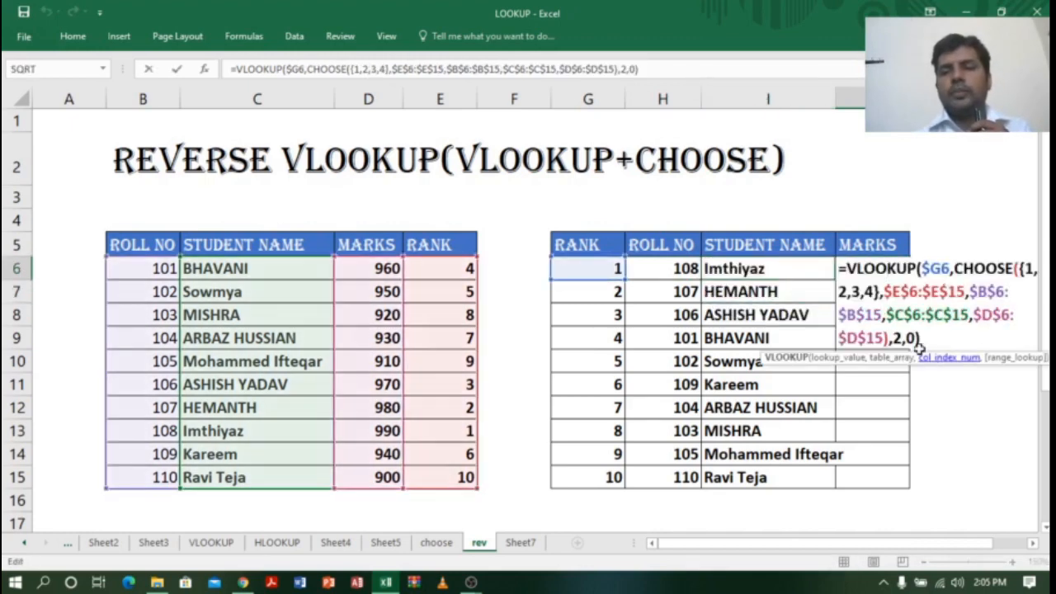
{"action": "key", "text": "BackSpace"}
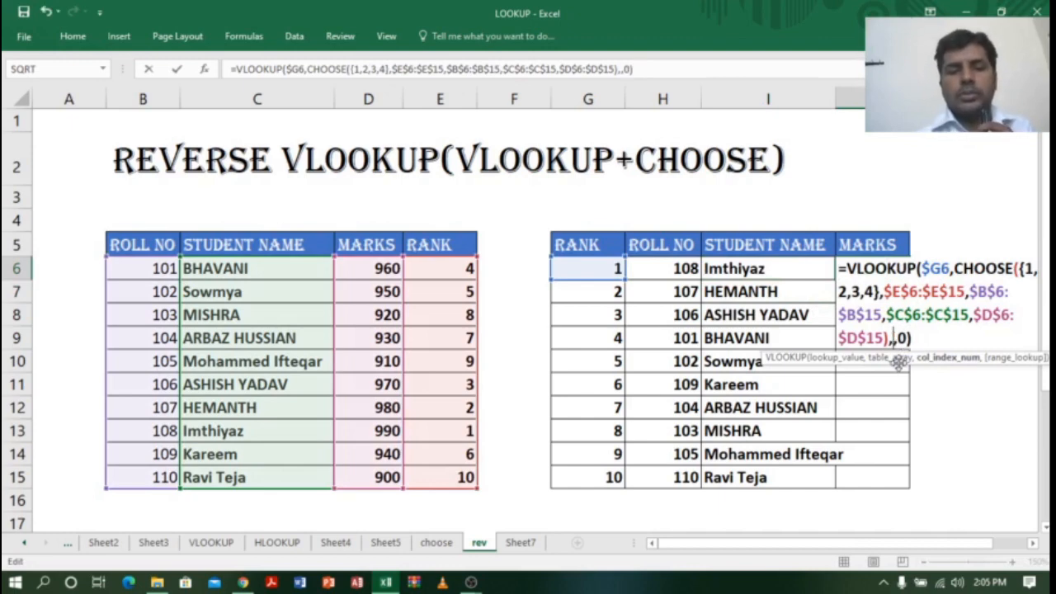
{"action": "type", "text": "4"}
{"action": "key", "text": "Return"}
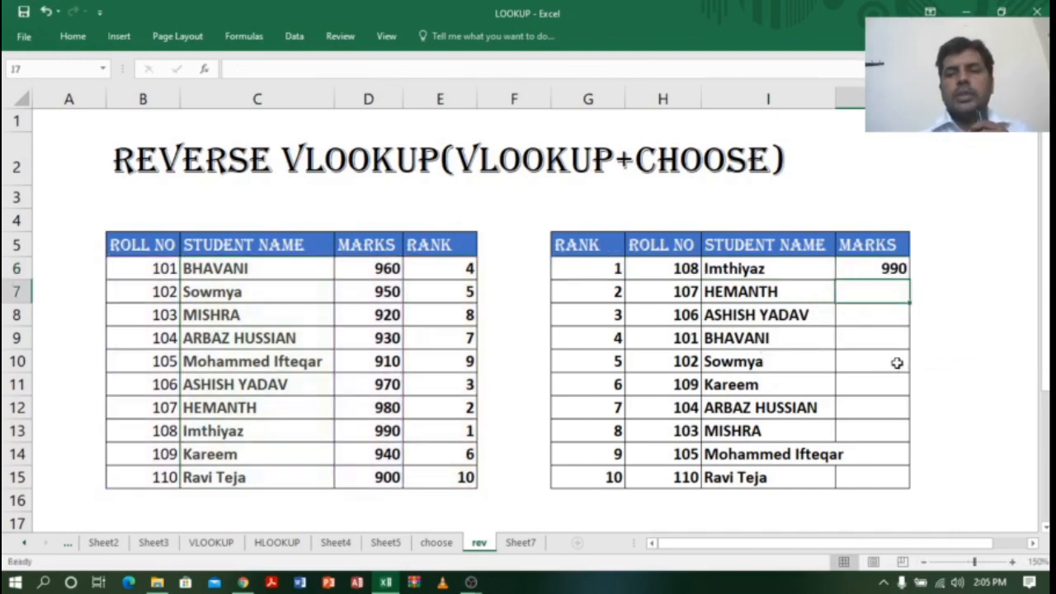
Fill the Marks formula from J6 down to J15 after checking the formulas in the first result row
{"action": "left_click", "coordinate": [728, 270]}
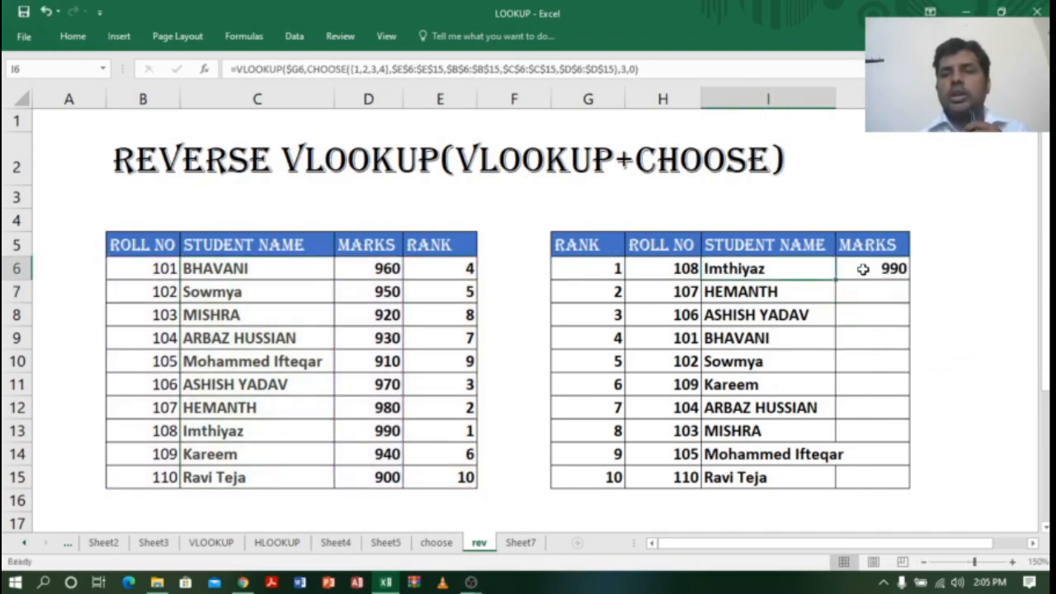
{"action": "left_click", "coordinate": [863, 269]}
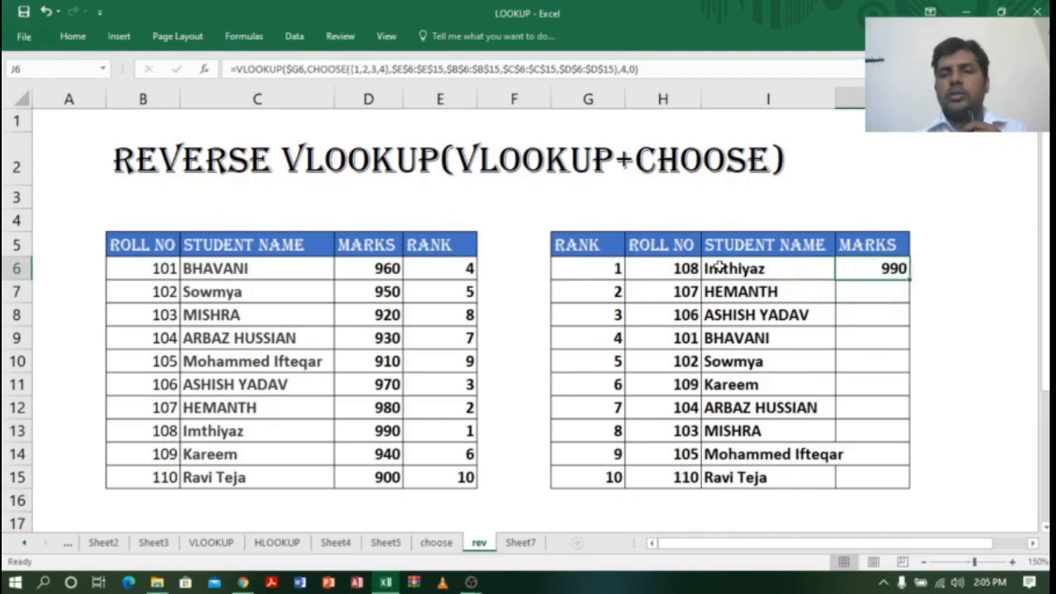
{"action": "left_click", "coordinate": [690, 271]}
{"action": "left_click", "coordinate": [806, 274]}
{"action": "left_click", "coordinate": [893, 269]}
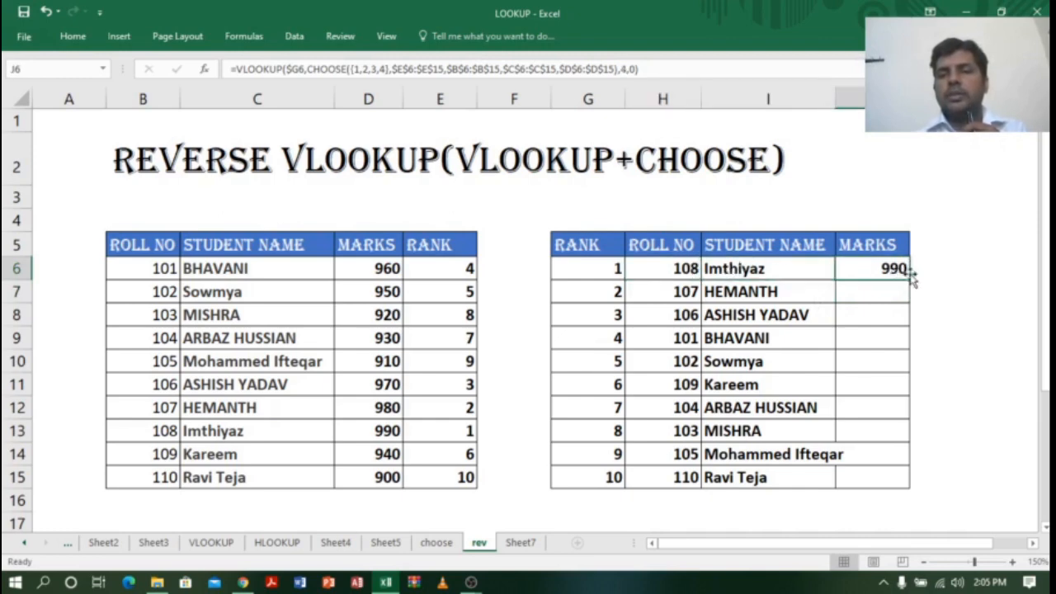
{"action": "left_click_drag", "start_coordinate": [911, 281], "coordinate": [981, 422]}
Fill the Student Name formula from I6 down to I15, then deselect the results table
{"action": "left_click", "coordinate": [780, 268]}
{"action": "left_click_drag", "start_coordinate": [834, 280], "coordinate": [825, 480]}
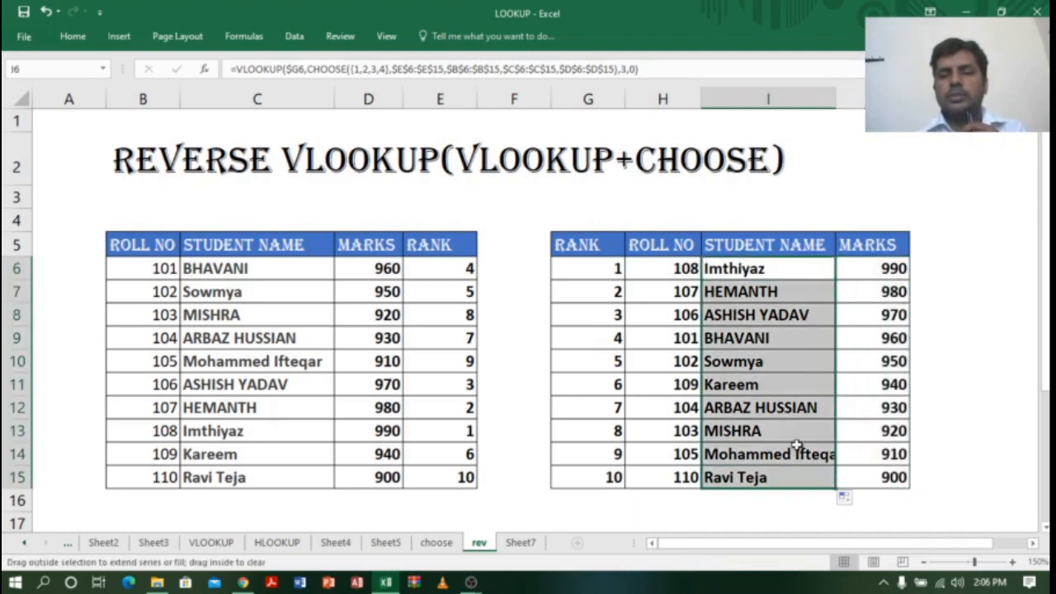
{"action": "left_click", "coordinate": [793, 268]}
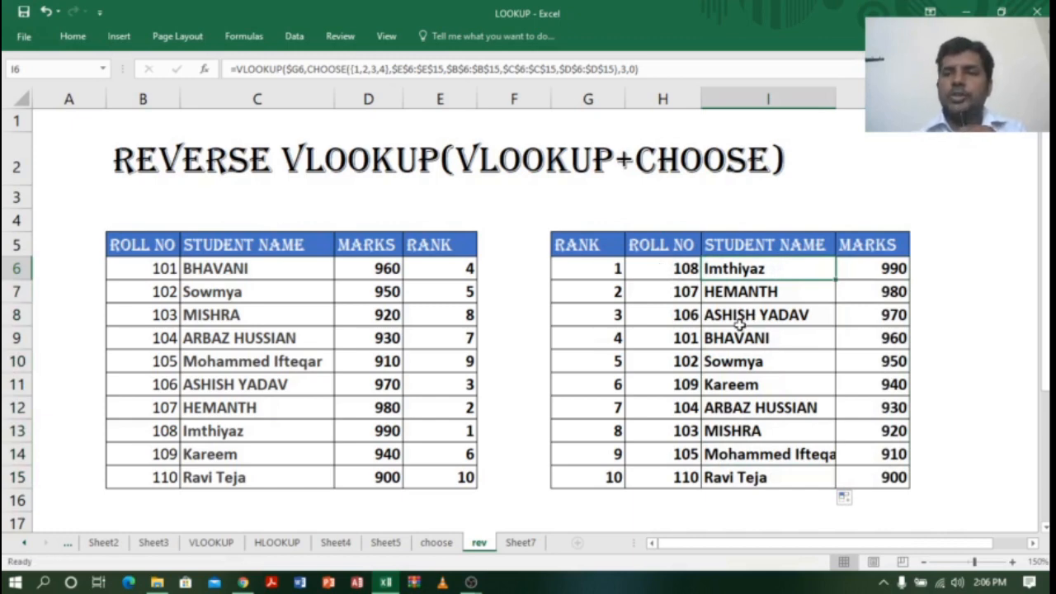
{"action": "left_click", "coordinate": [945, 208]}
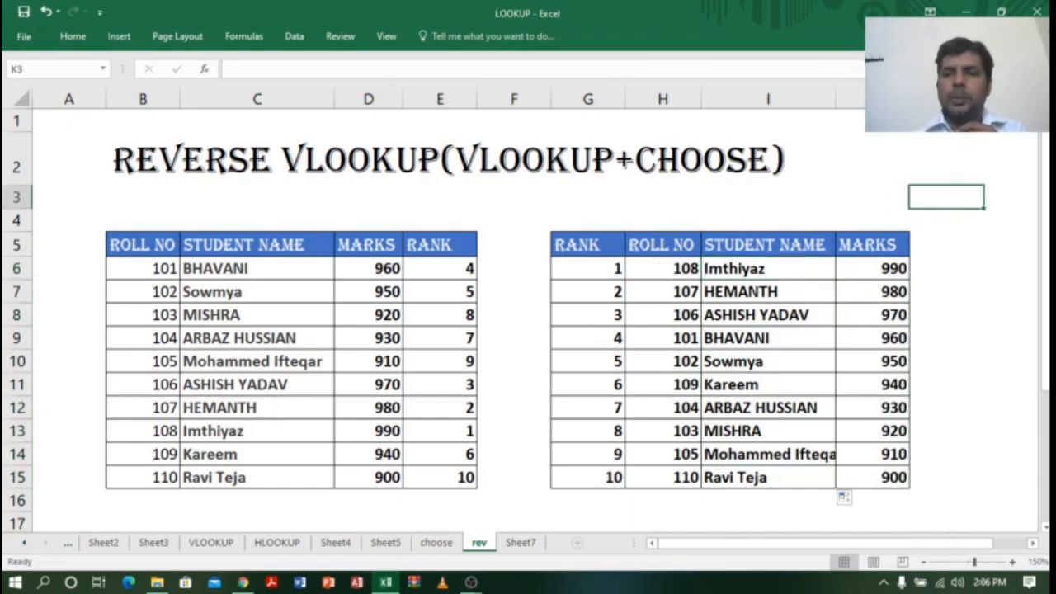